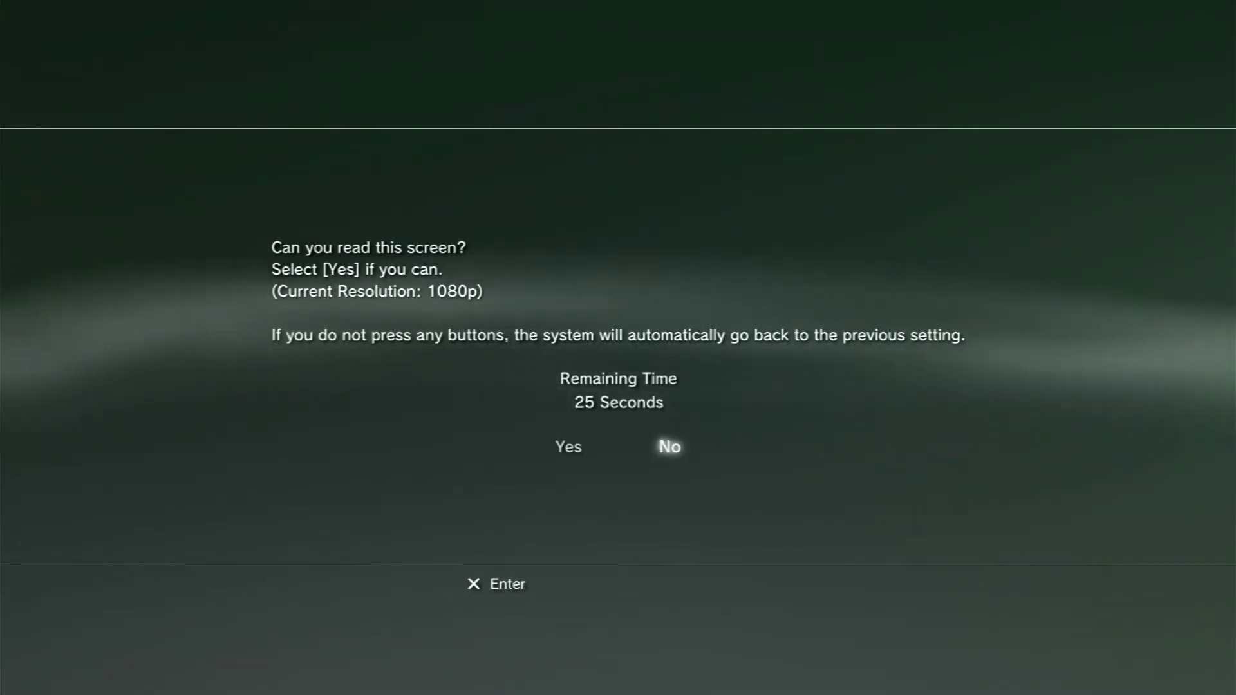
- Keep the 1080p display resolution and go to the Game category of the home menu
key("Left")
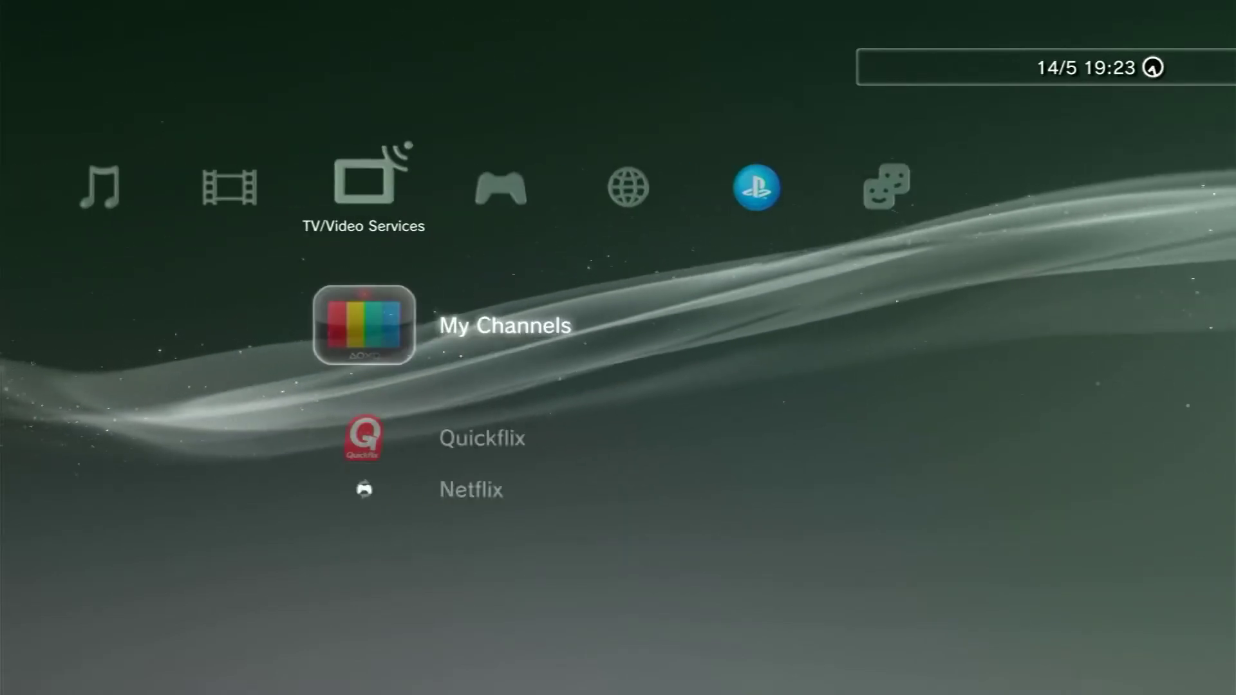
key("Right")
key("Right")
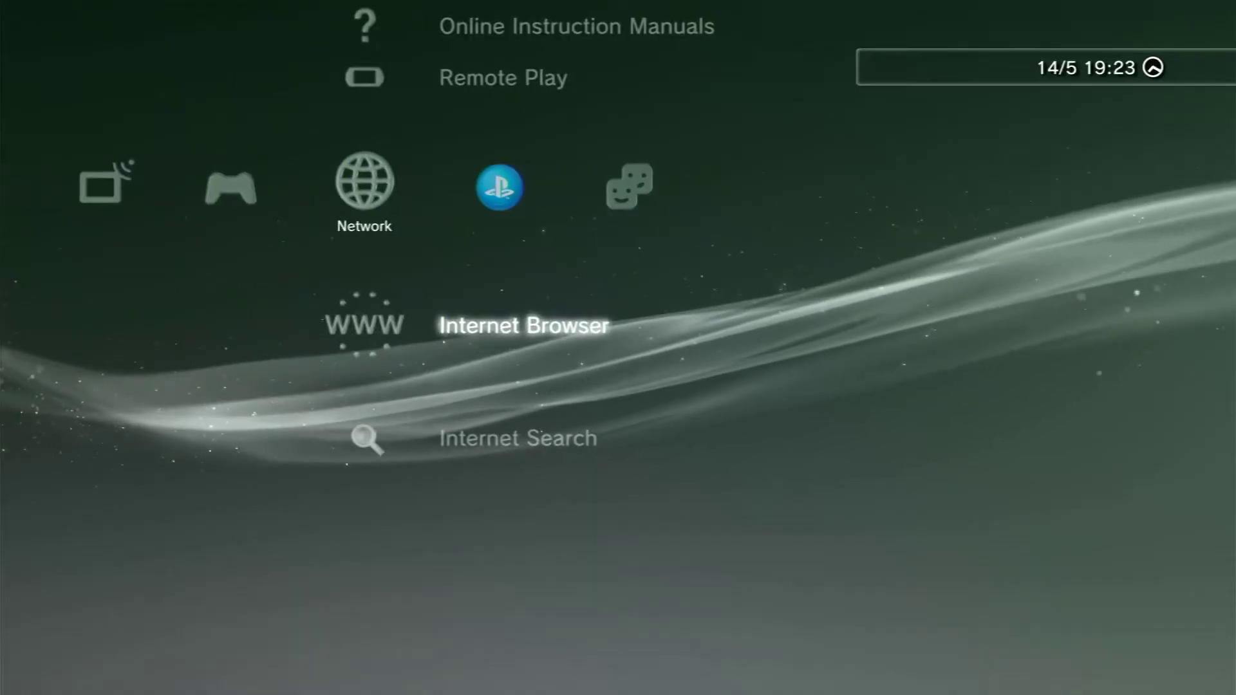
key("Left")
- Look over the homebrew entries in the Game category: webMAN Games, webMAN MOD 1.47.34 Installer, Prepare exFAT/NTFS Drives 1.28 and multiMAN
key("Down")
key("Down")
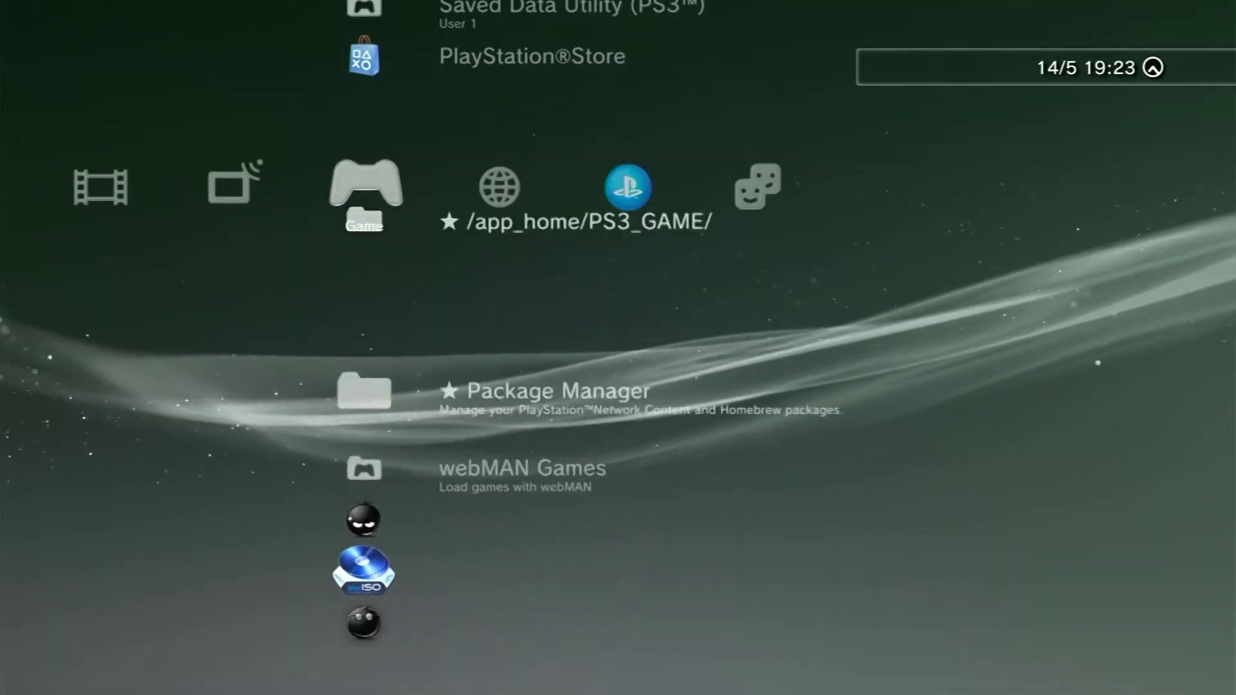
key("Down")
key("Down")
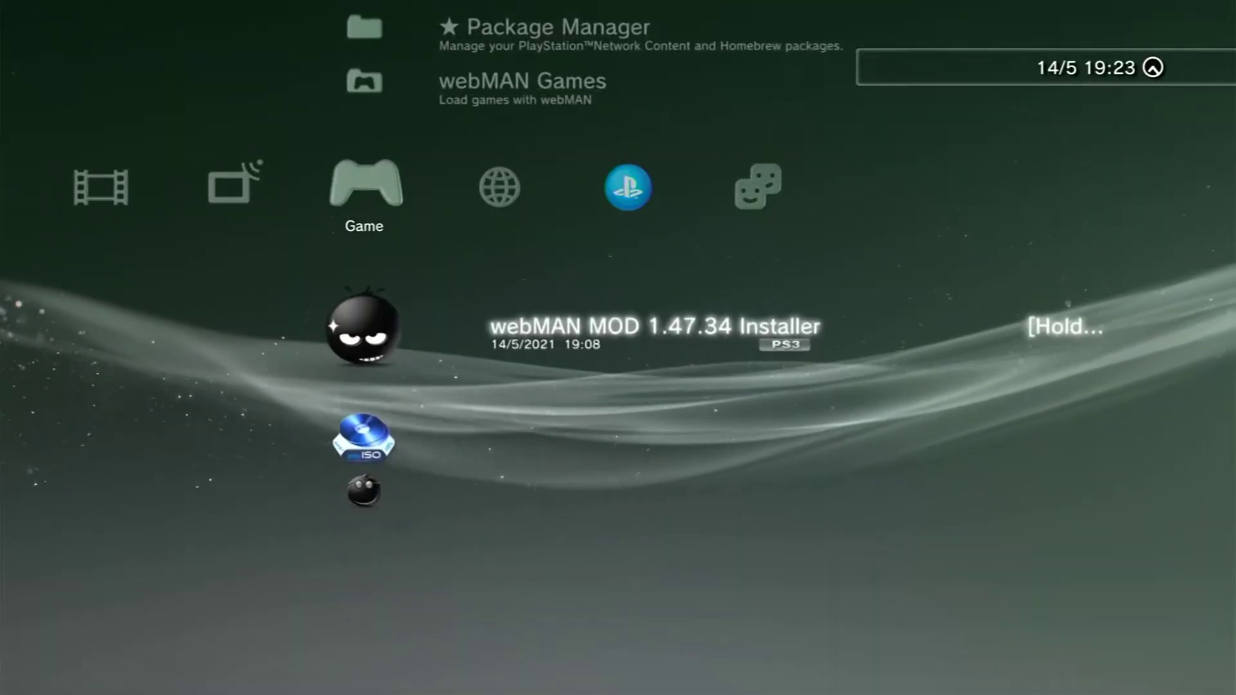
key("Down")
key("Down")
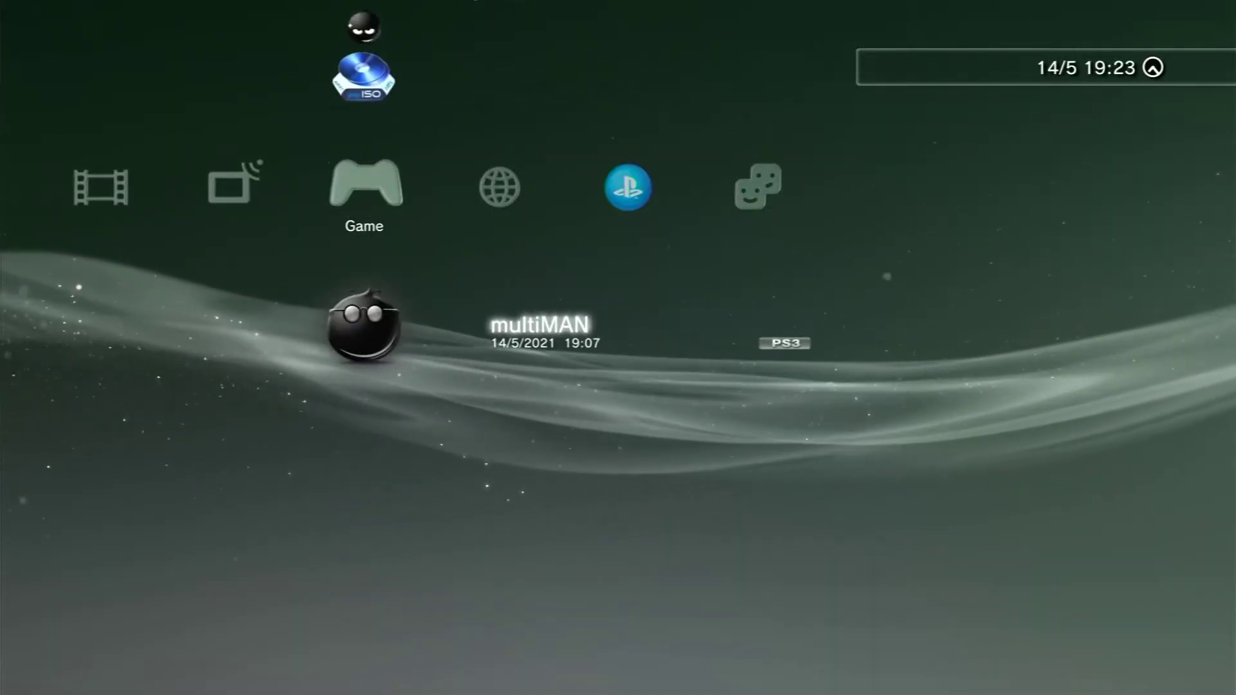
key("Up")
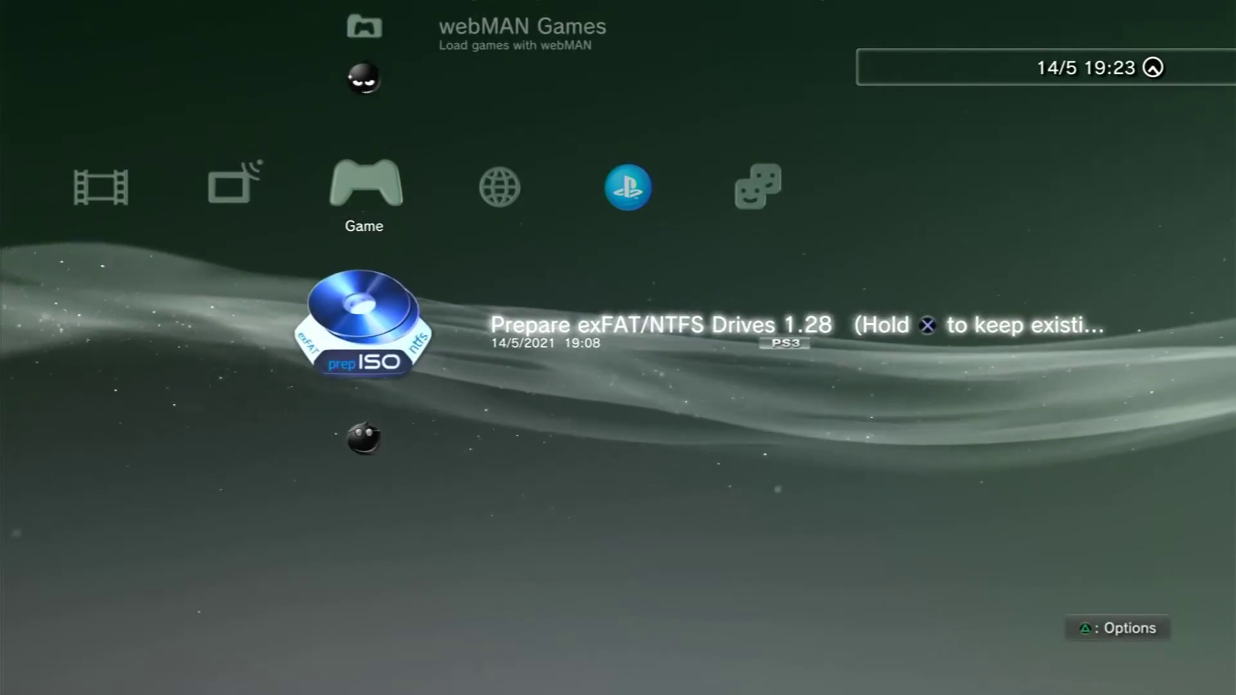
key("Up")
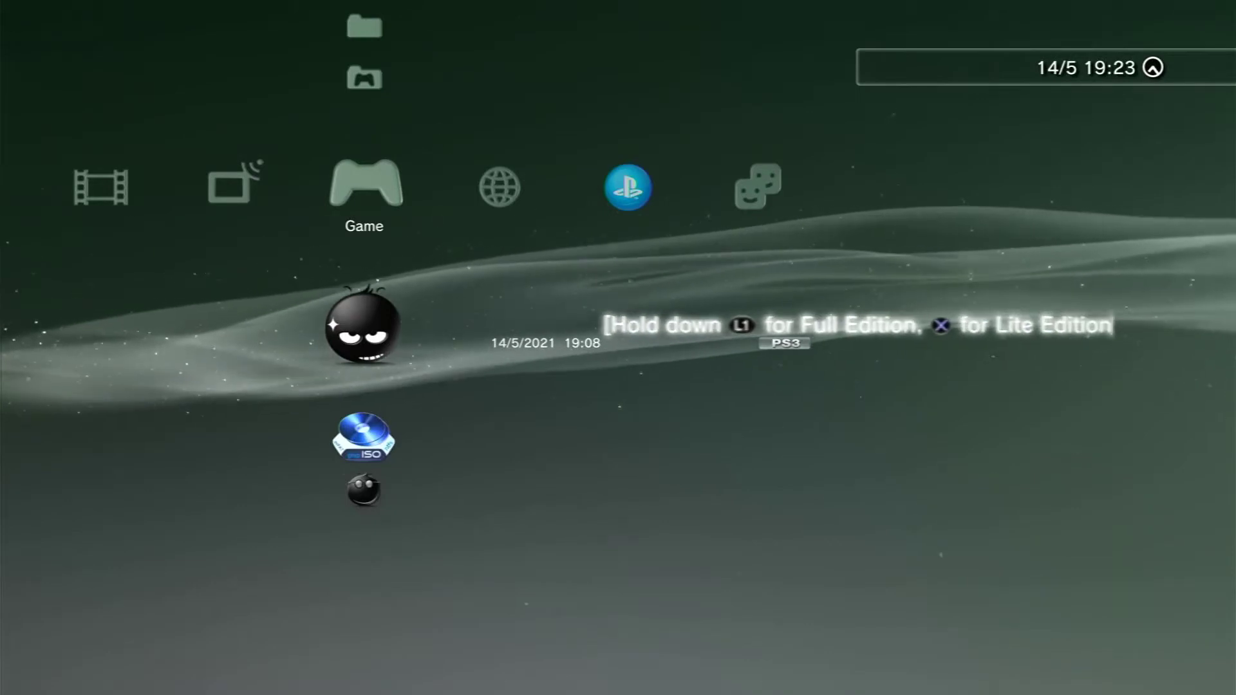
key("Up")
key("Down")
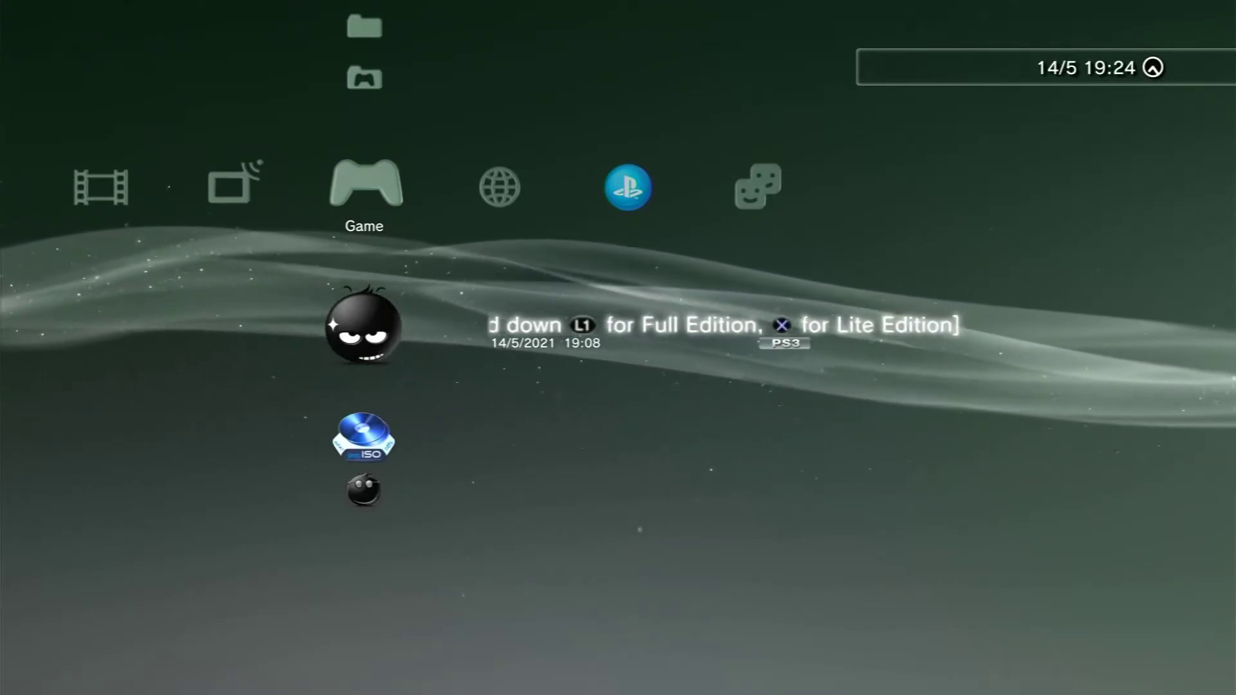
key("Up")
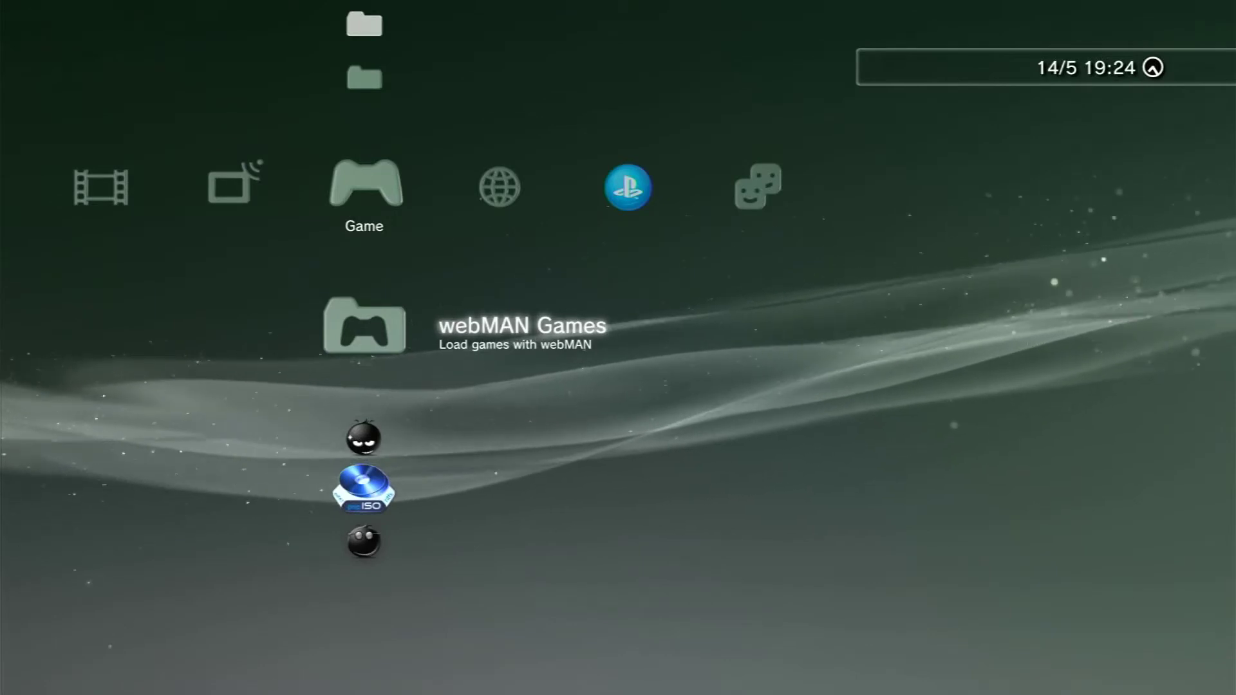
key("Down")
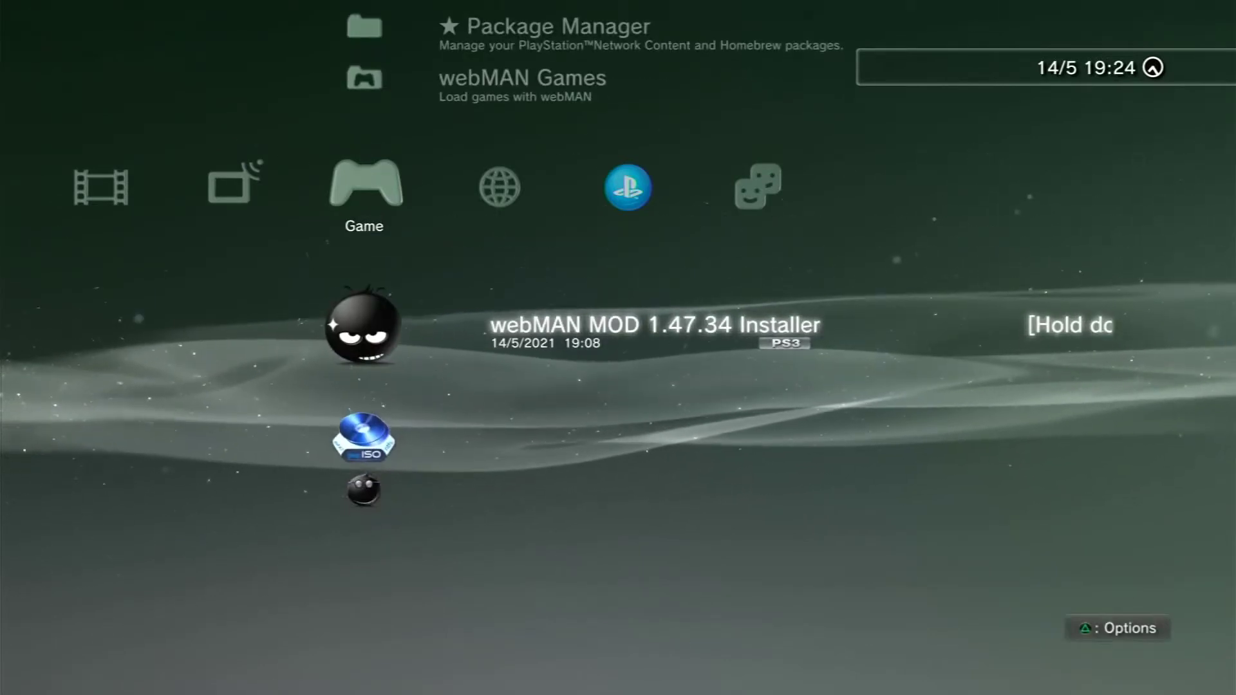
- Open webMAN Games, review its console format folders, check the PLAYSTATION®2 folder and return to the Game category
key("Up")
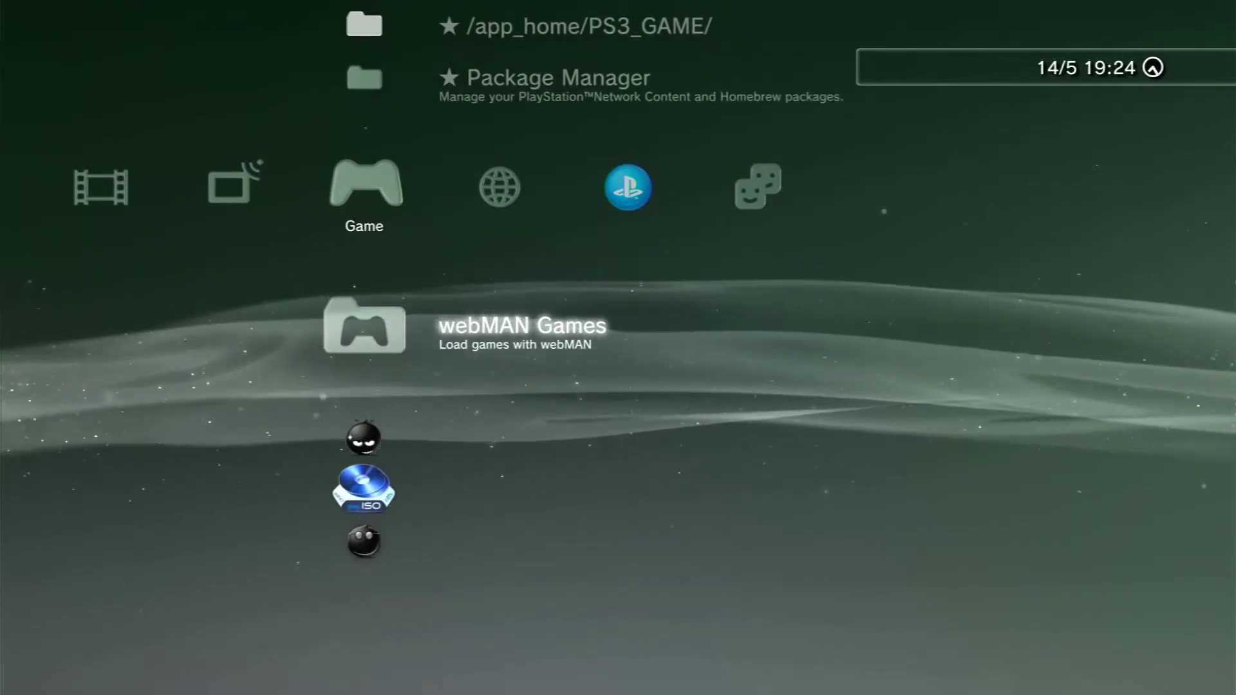
key("Return")
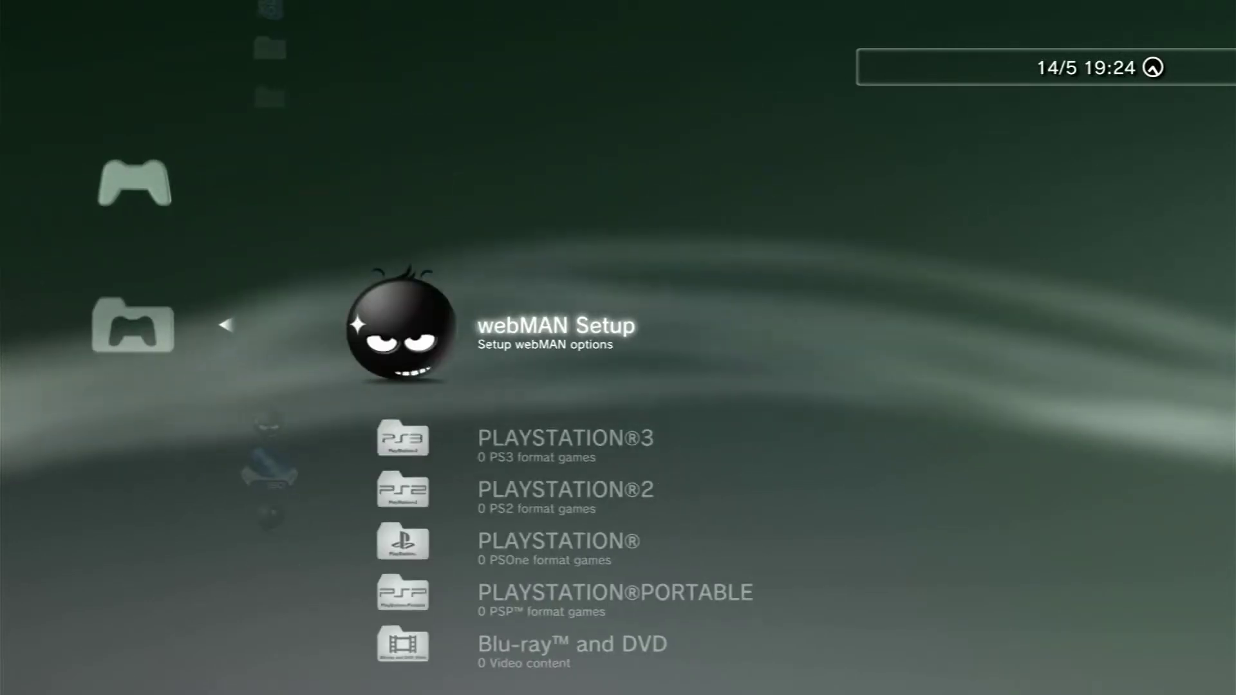
key("Down")
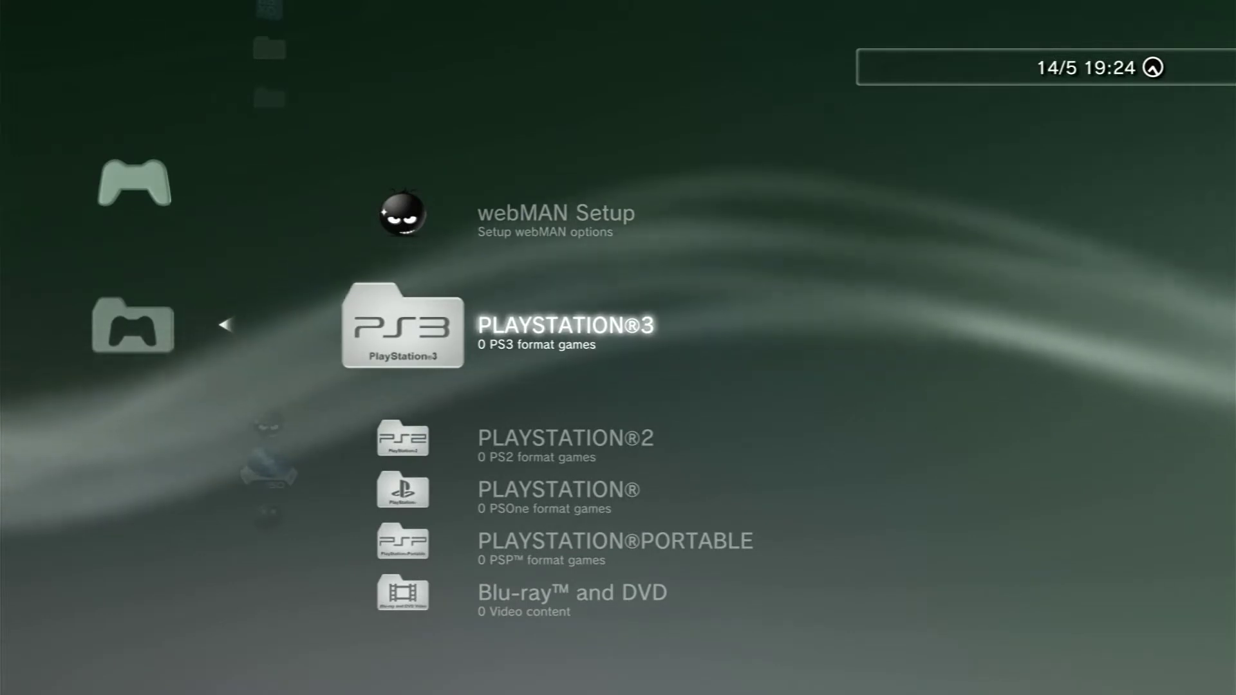
key("Down")
key("Down")
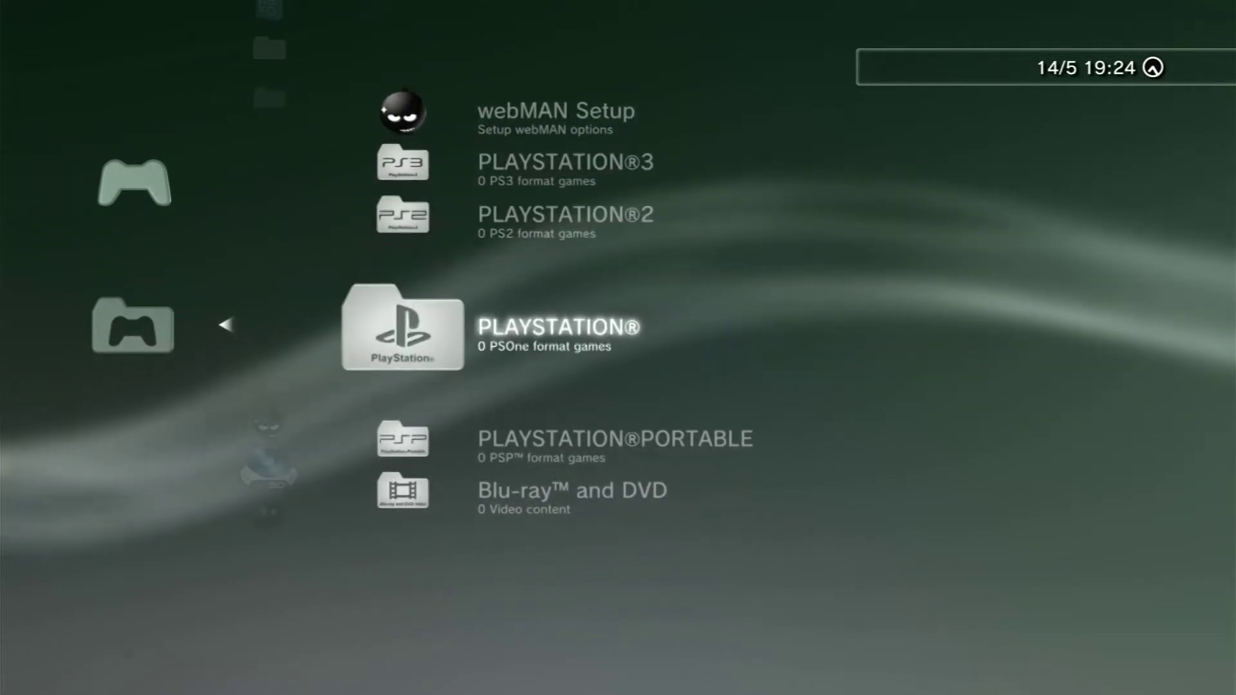
key("Up")
key("Up")
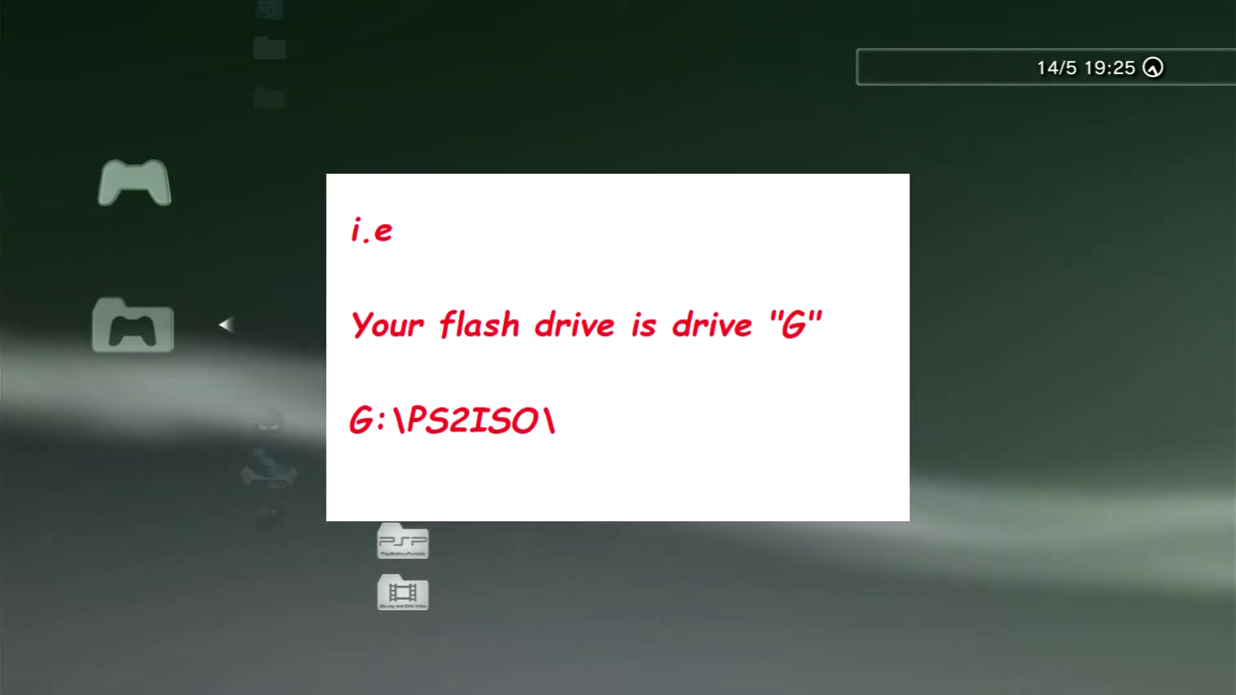
key("Down")
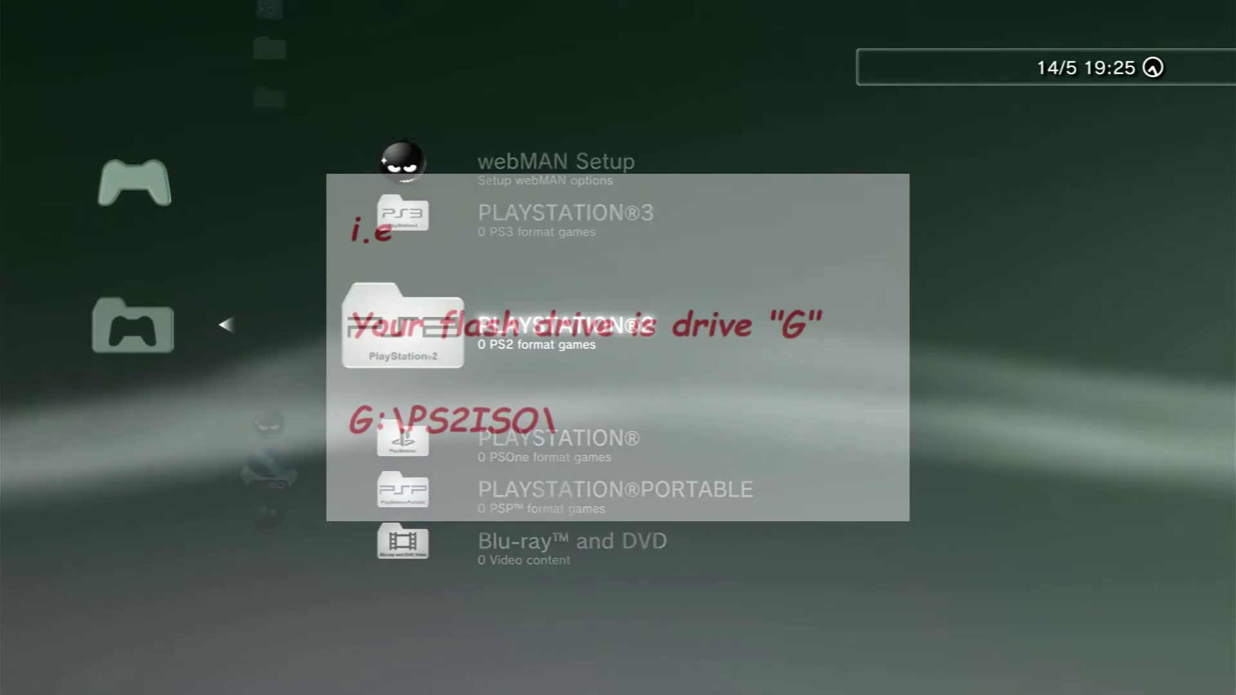
key("Return")
key("Escape")
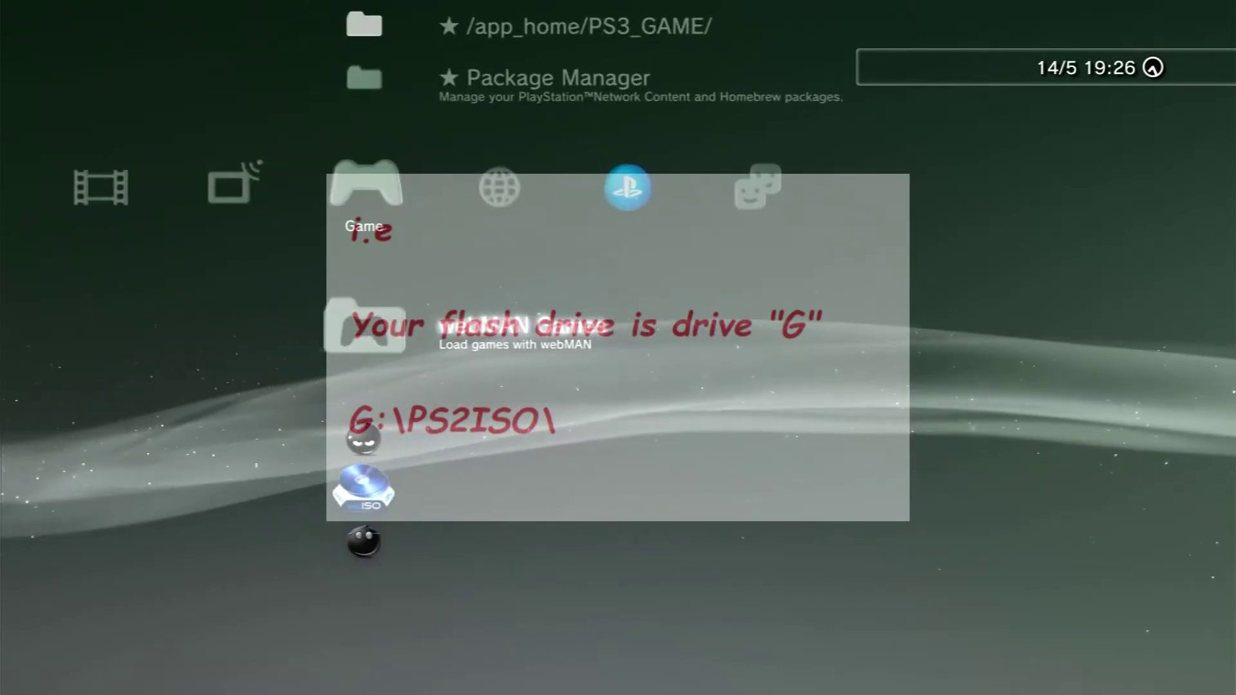
- Run Prepare exFAT/NTFS Drives 1.28 from the Game category
key("Down")
key("Down")
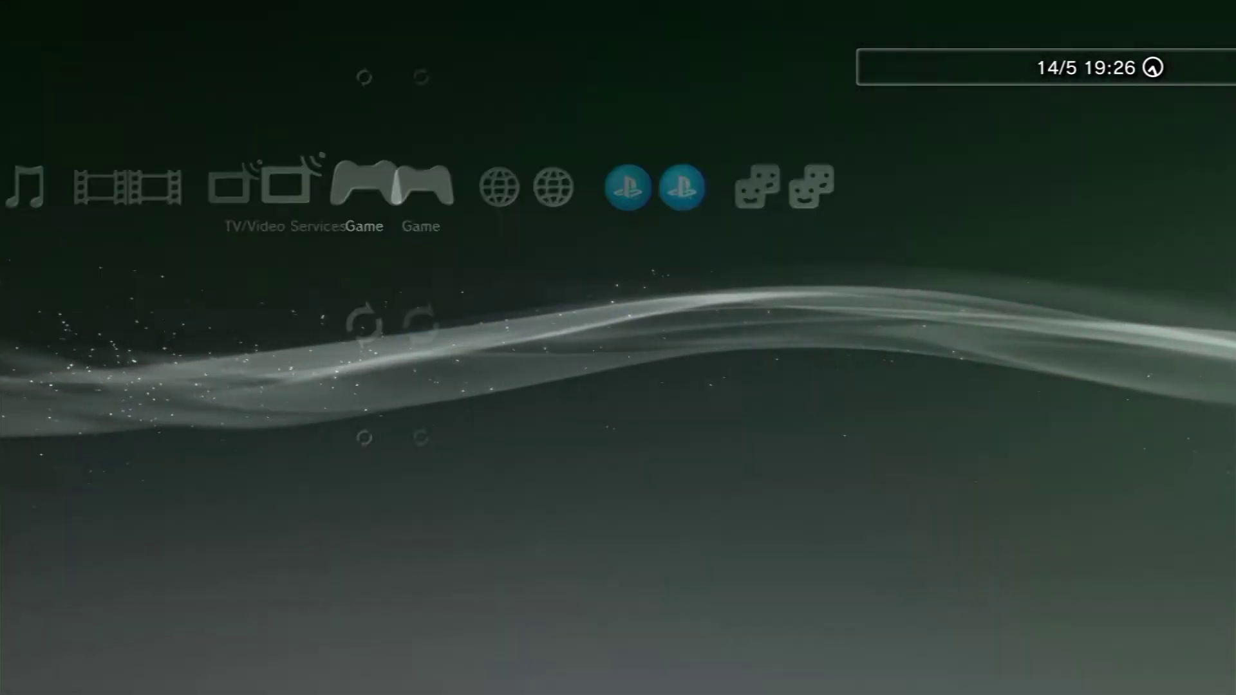
key("Left")
key("Right")
key("Right")
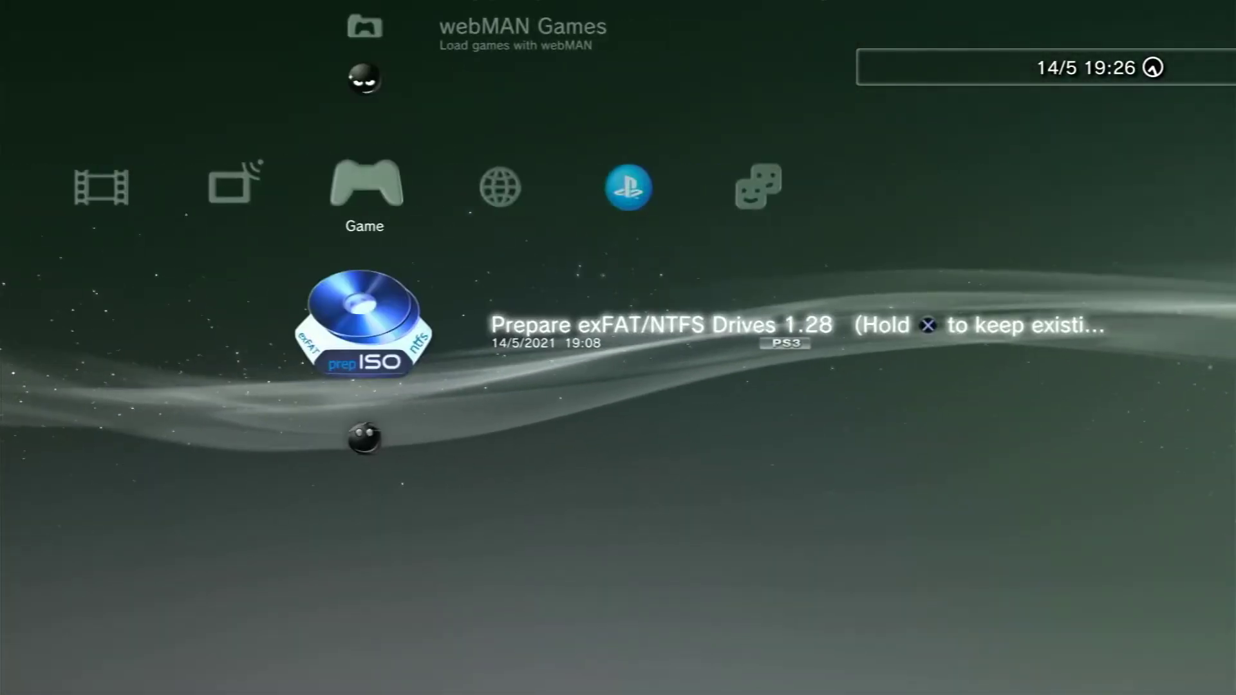
- Open webMAN Games and check the PLAYSTATION®2 folder for the game on the flash drive
key("Up")
key("Up")
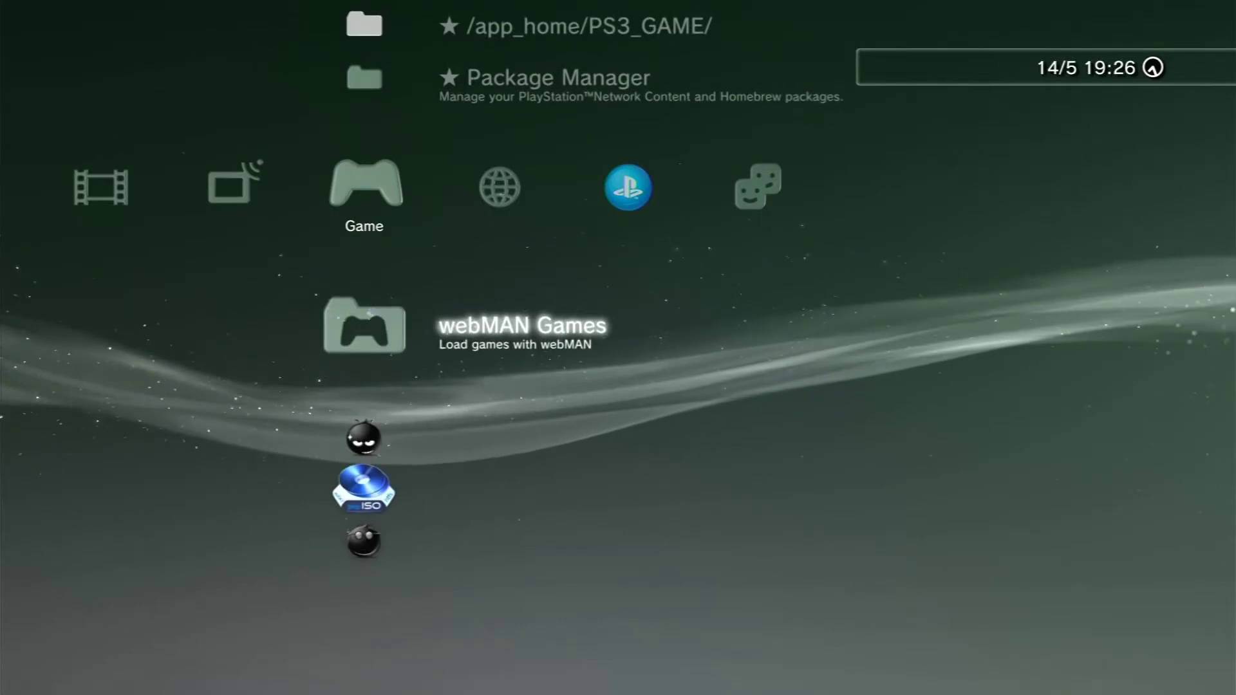
key("Up")
key("Down")
key("Return")
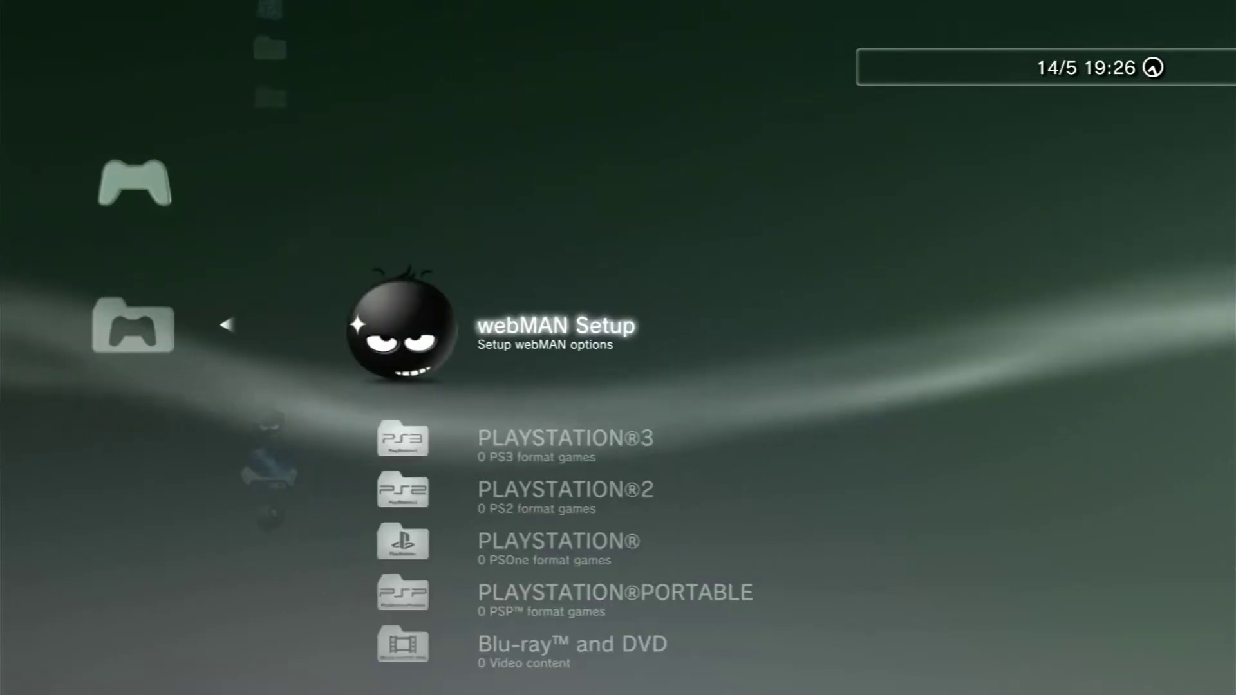
key("Down")
key("Down")
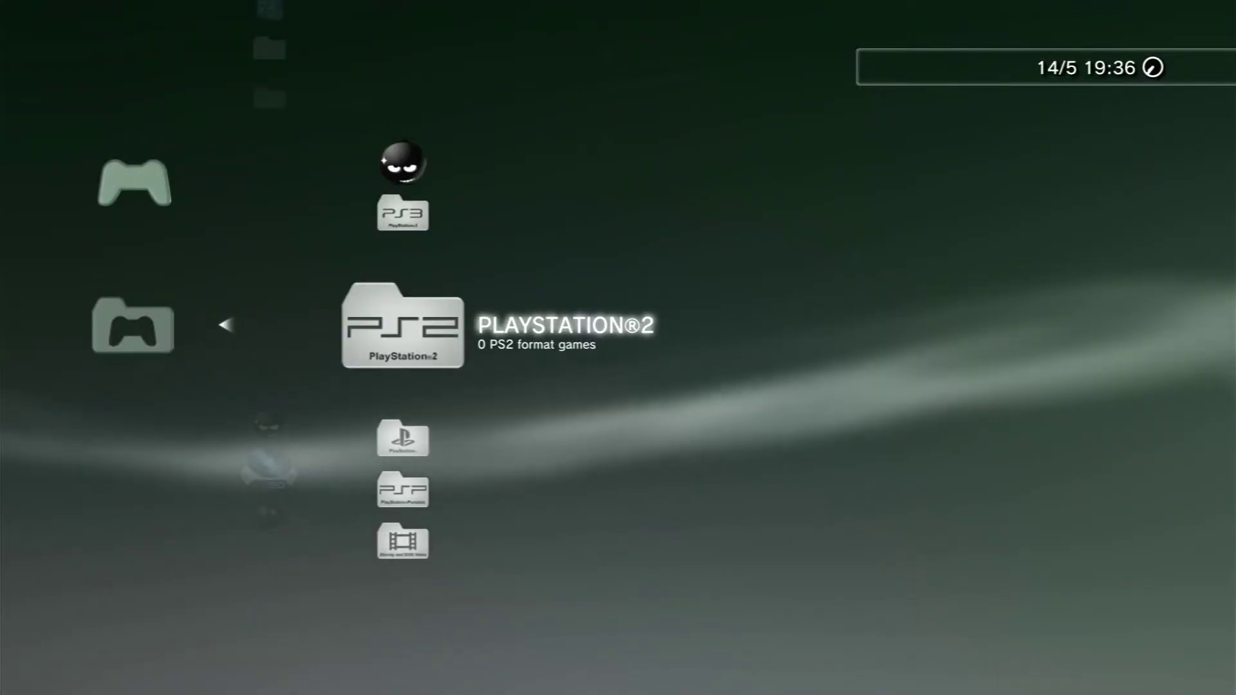
- Return to the Game category and run Prepare exFAT/NTFS Drives 1.28 again
key("Left")
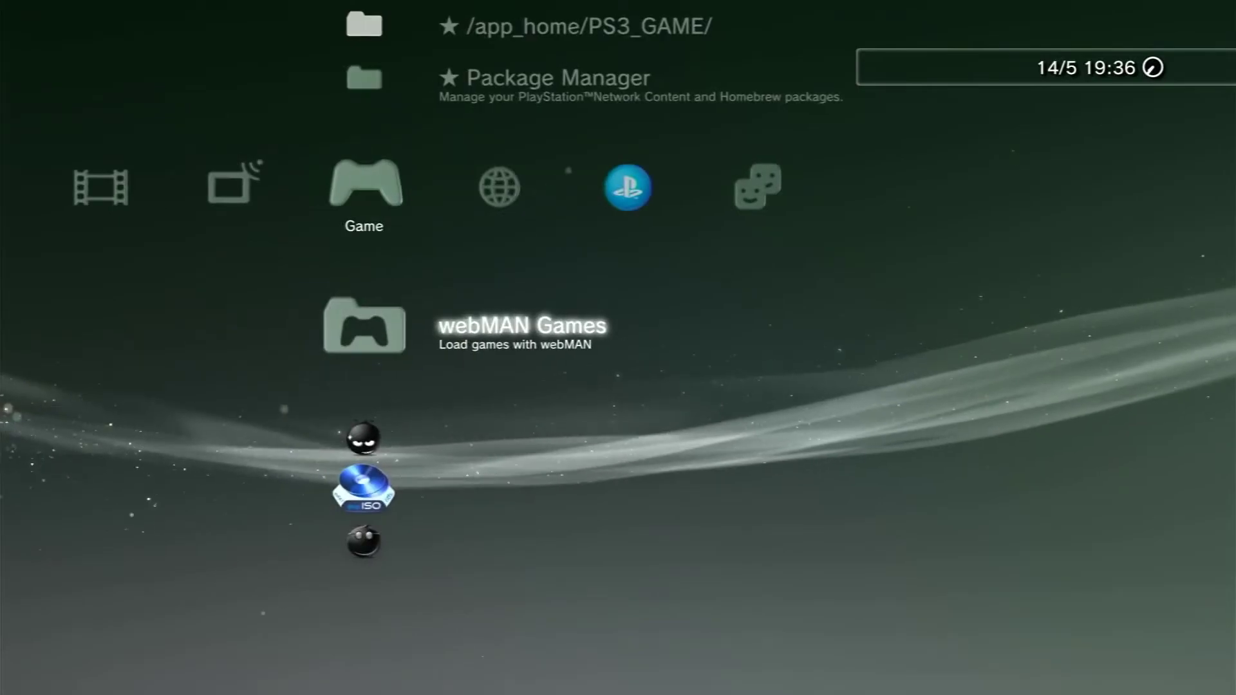
key("Down")
key("Down")
key("Down")
key("Up")
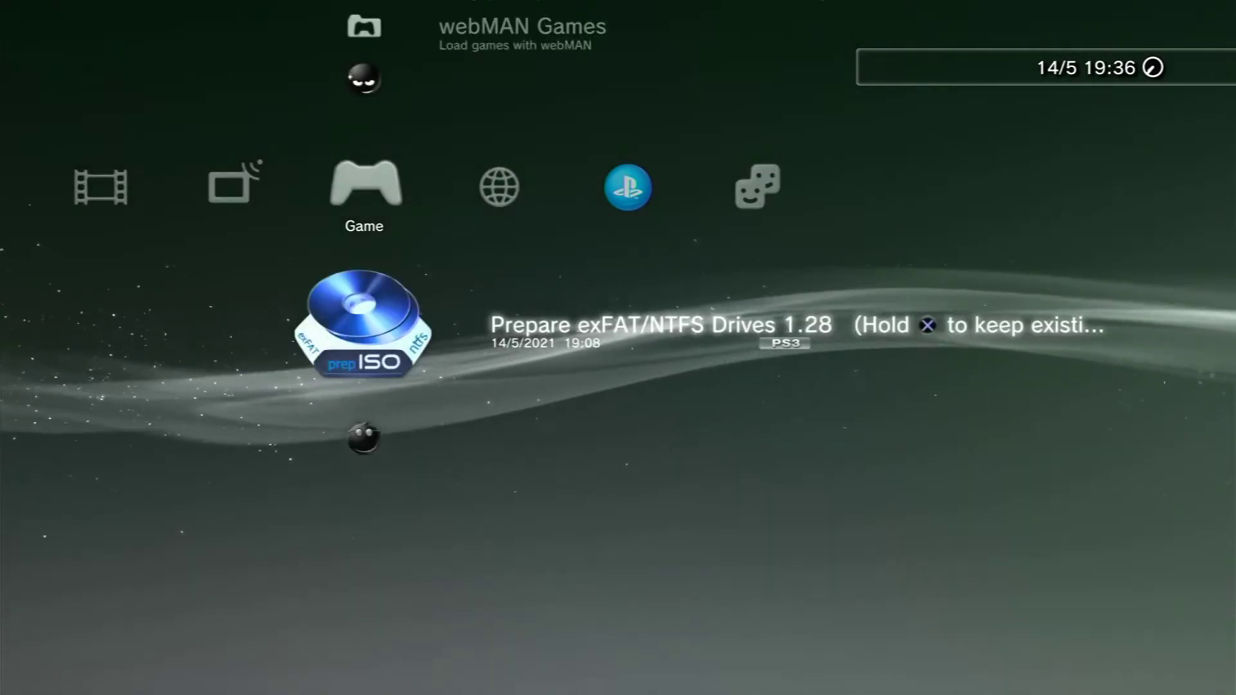
- Open the PLAYSTATION®2 folder in webMAN Games to view the PS2 game stored on the USB drive
key("Up")
key("Up")
key("Return")
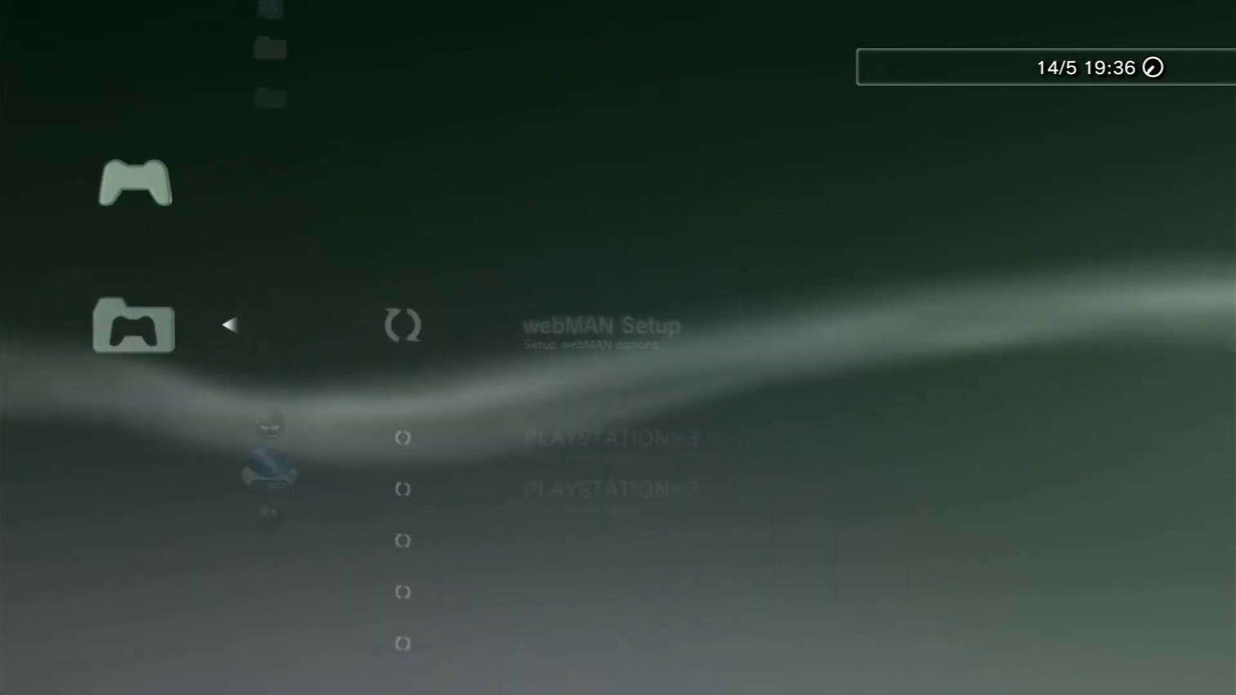
key("Down")
key("Down")
key("Return")
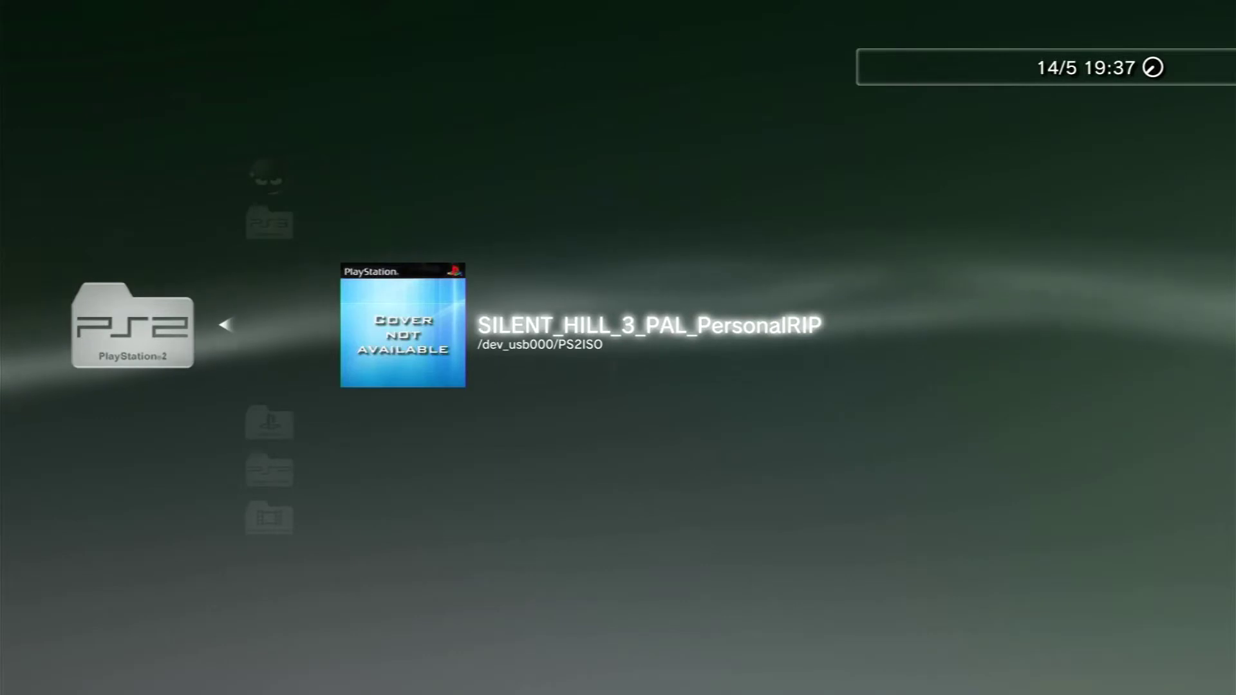
- Leave webMAN Games and launch multiMAN from the Game category
key("Escape")
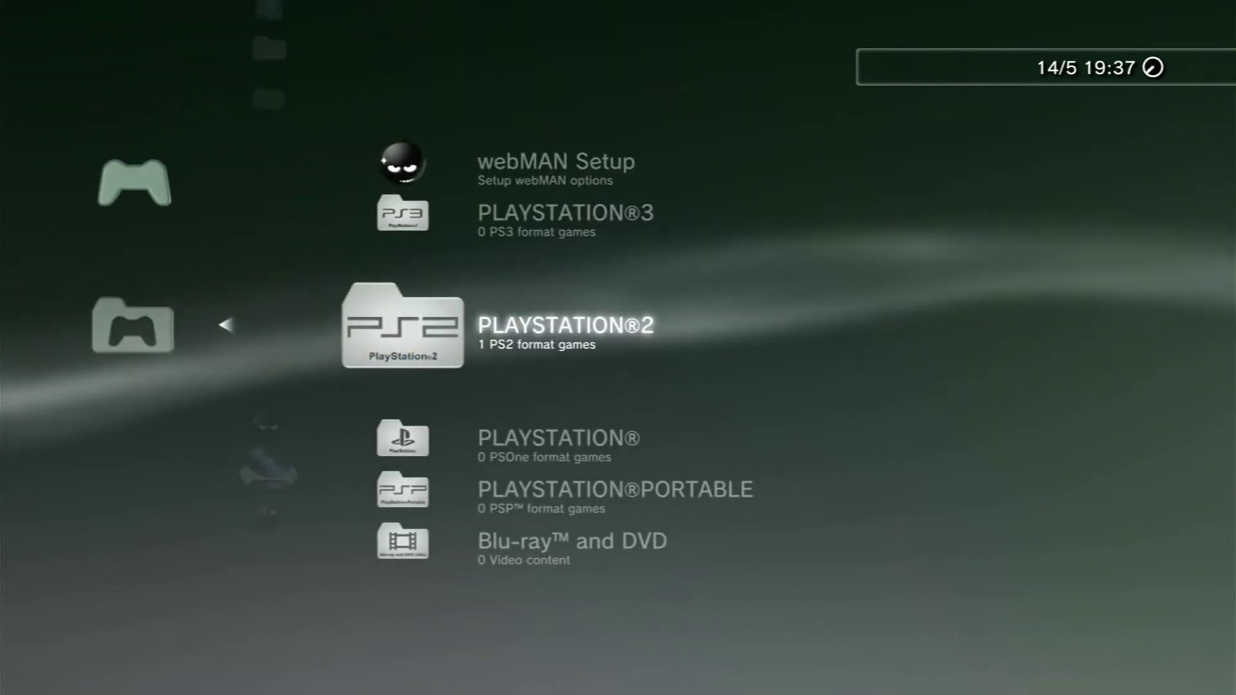
key("Left")
key("Down")
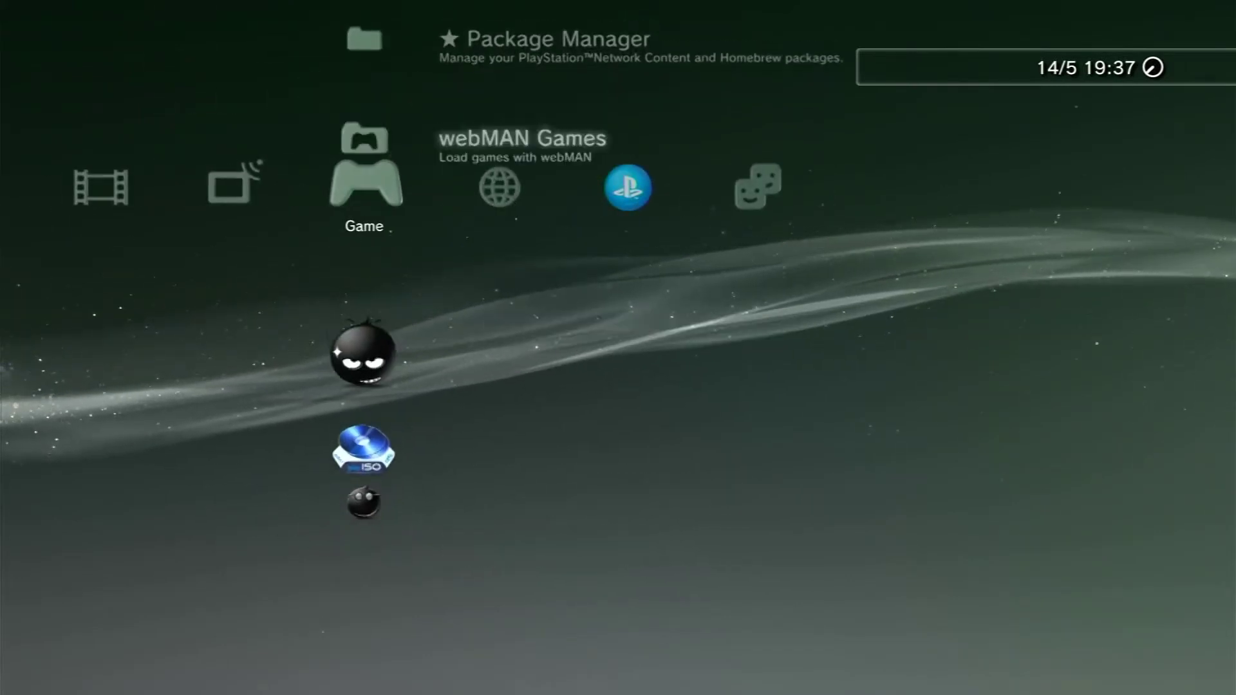
key("Up")
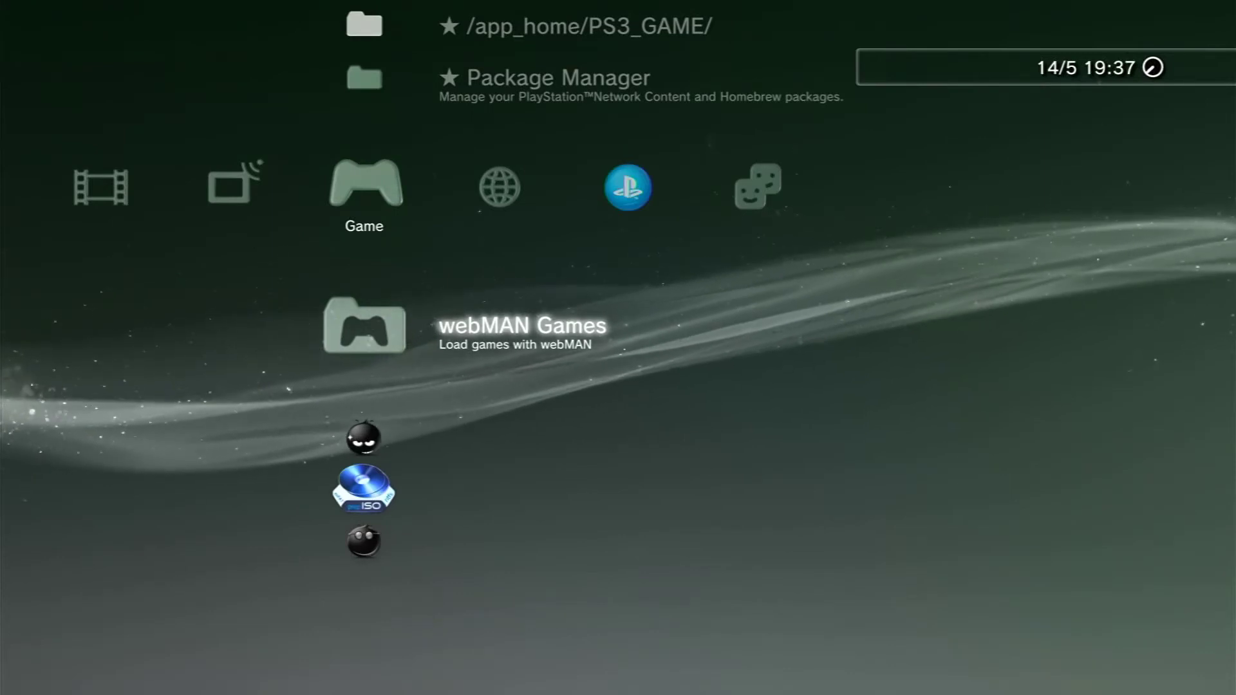
key("Down")
key("Down")
key("Up")
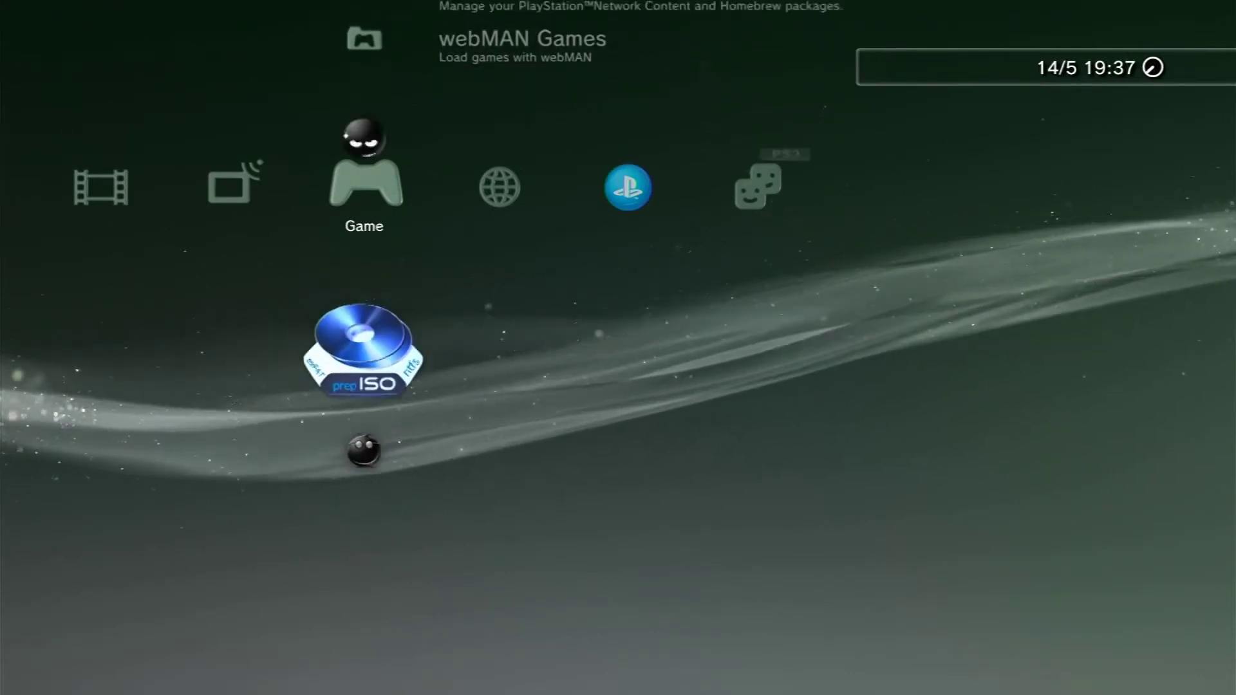
key("Down")
key("Down")
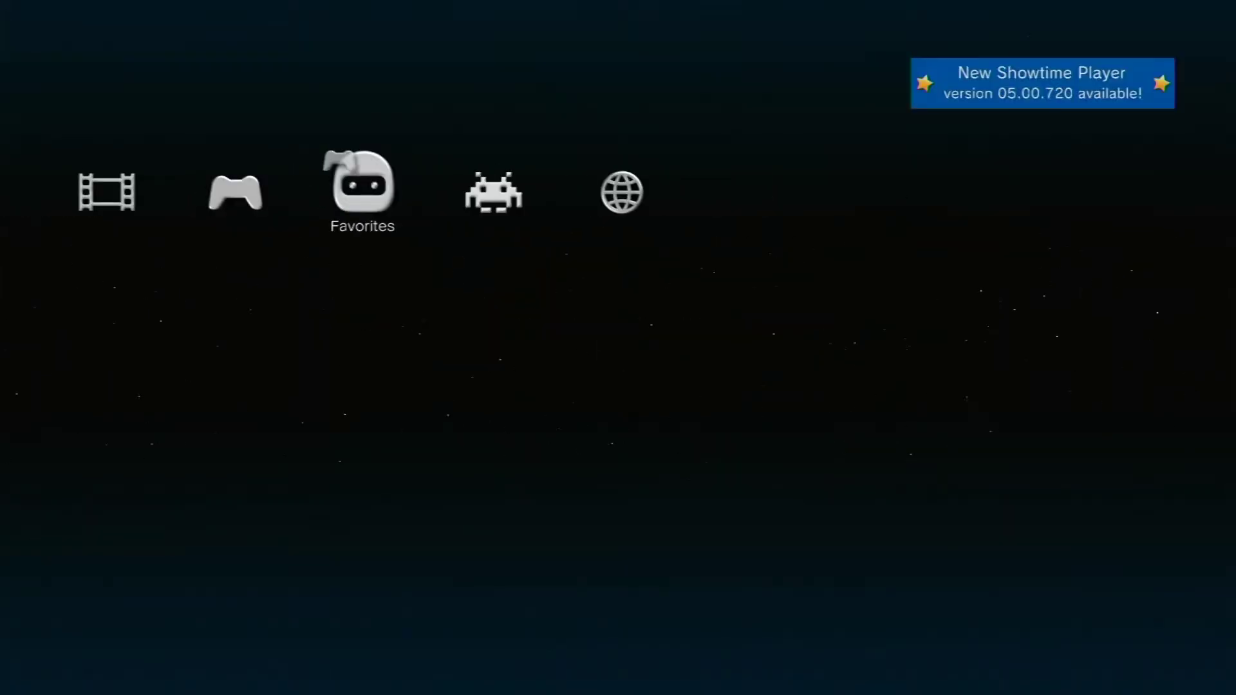
- Go to the Retro category in multiMAN and select the SILENT_HILL_3_PAL_PersonalRIP ROM
key("Left")
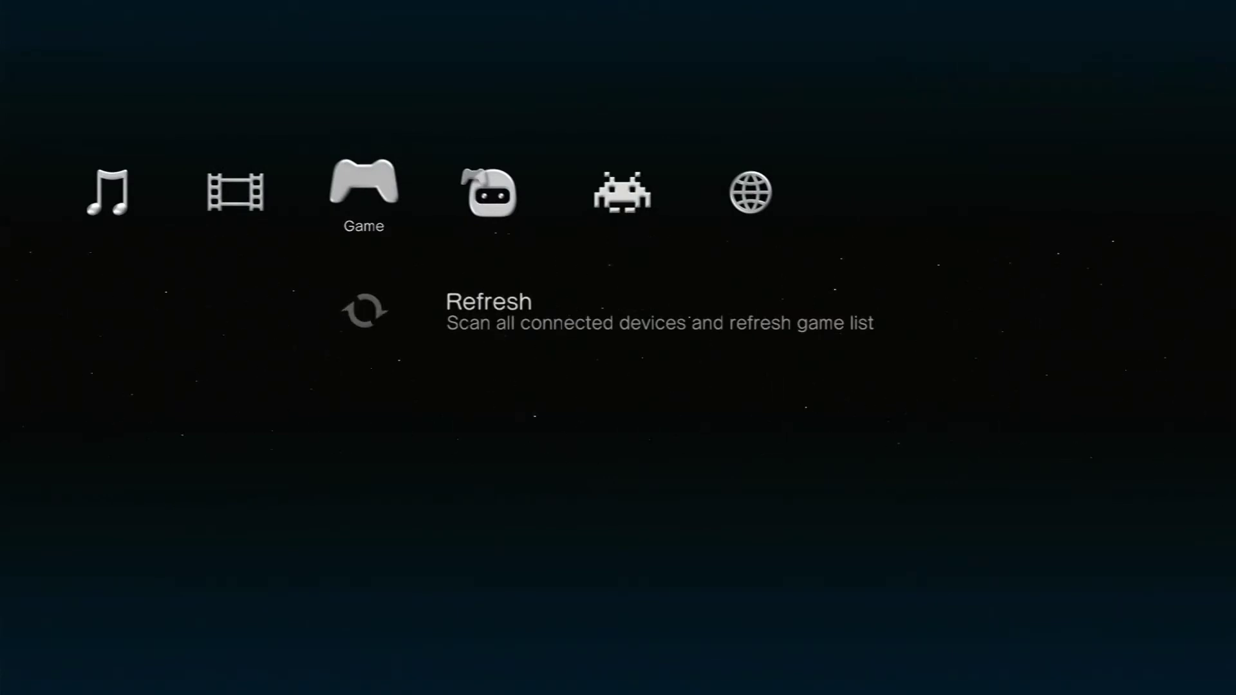
key("Left")
key("Right")
key("Right")
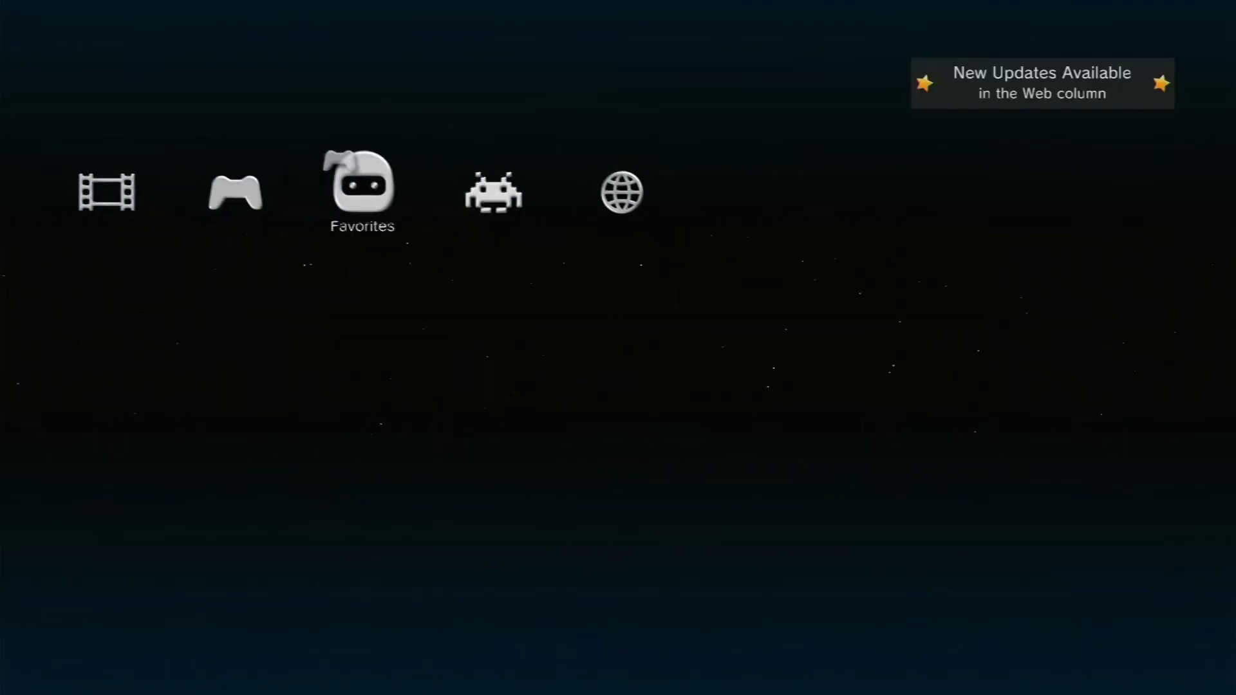
key("Right")
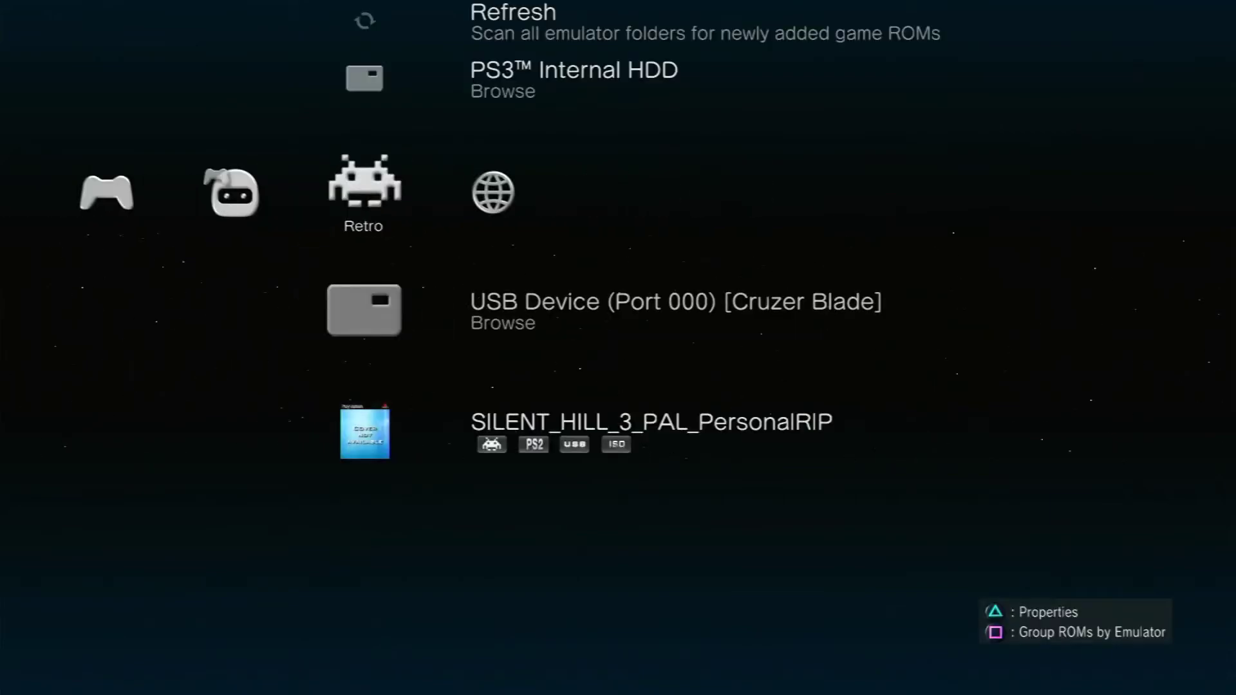
key("Down")
key("Left")
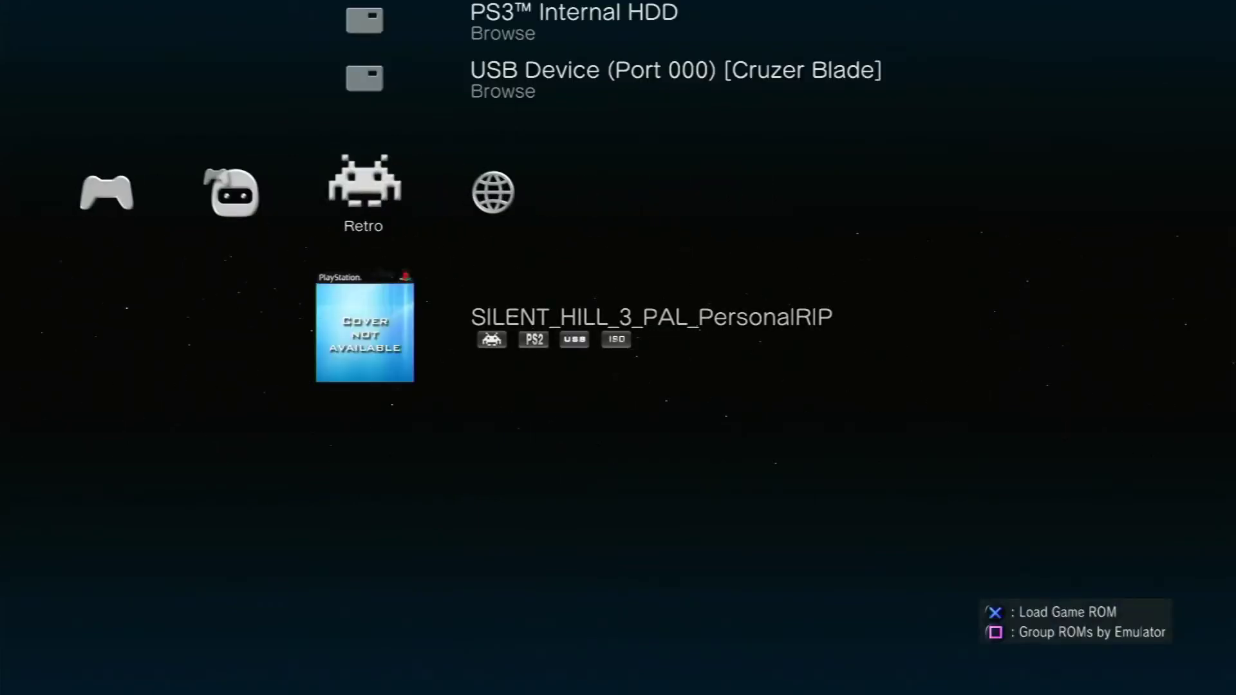
- Load the SILENT_HILL_3_PAL_PersonalRIP ROM from the Retro category and agree to transfer the ISO file to the internal HDD
key("Up")
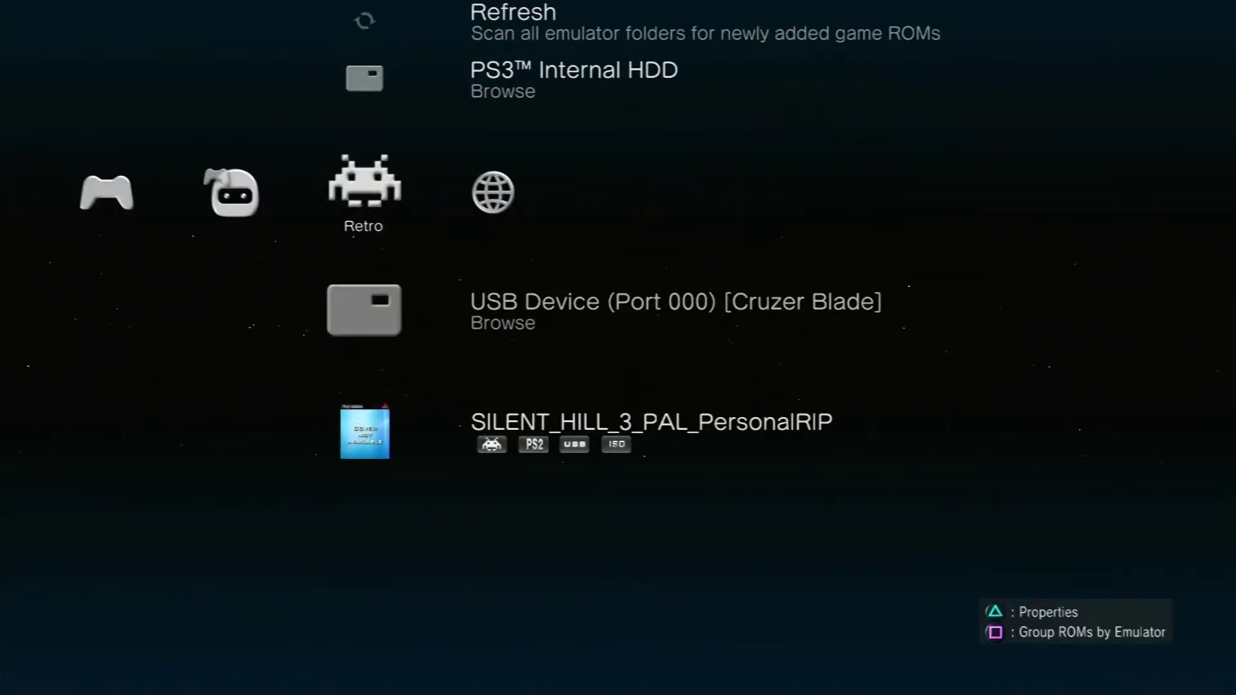
key("Down")
key("Return")
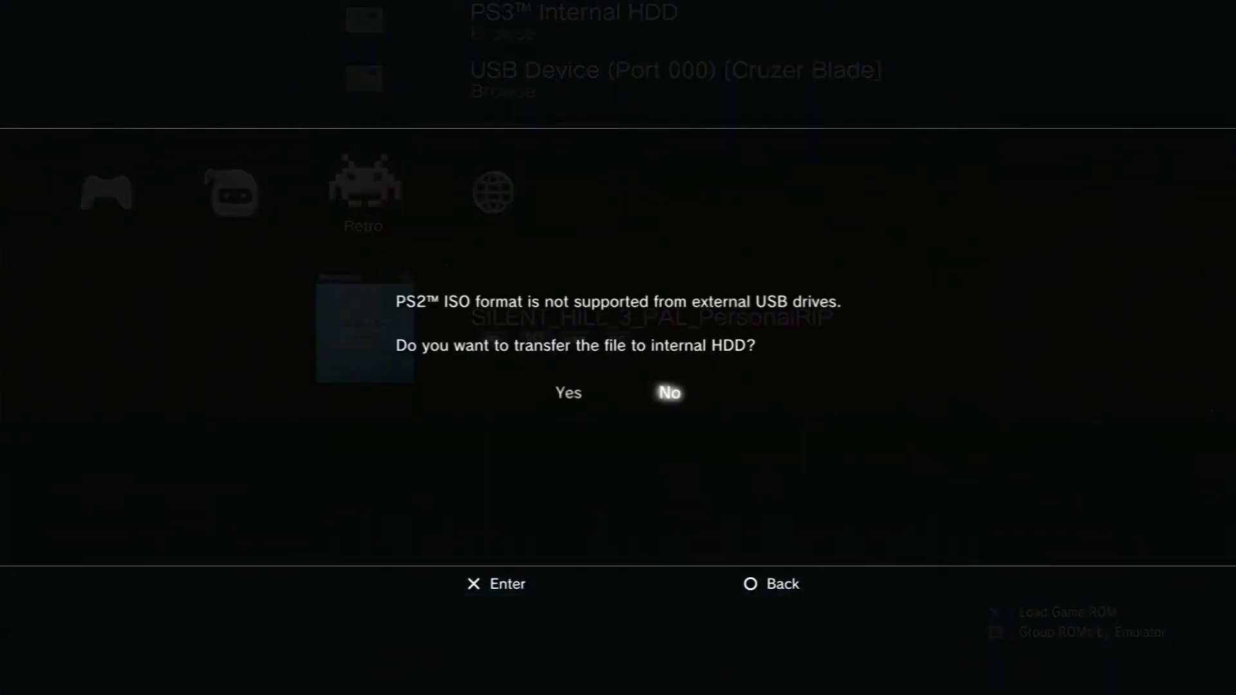
key("Left")
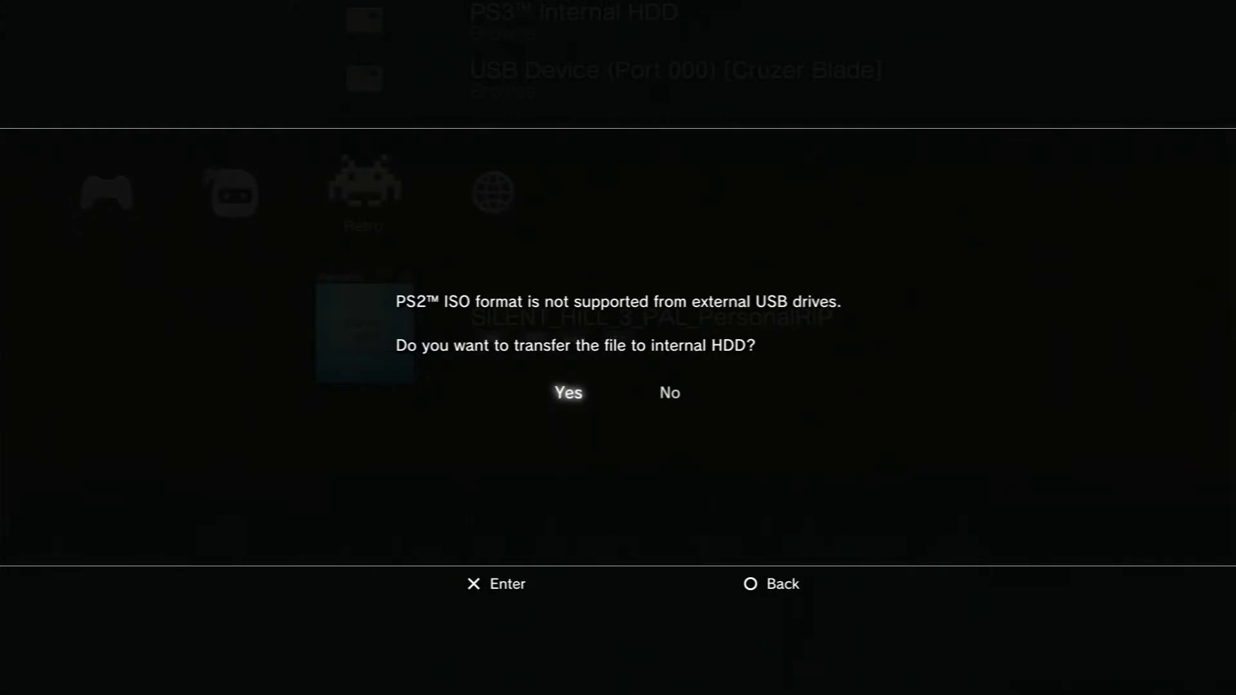
key("Right")
key("Left")
key("Return")
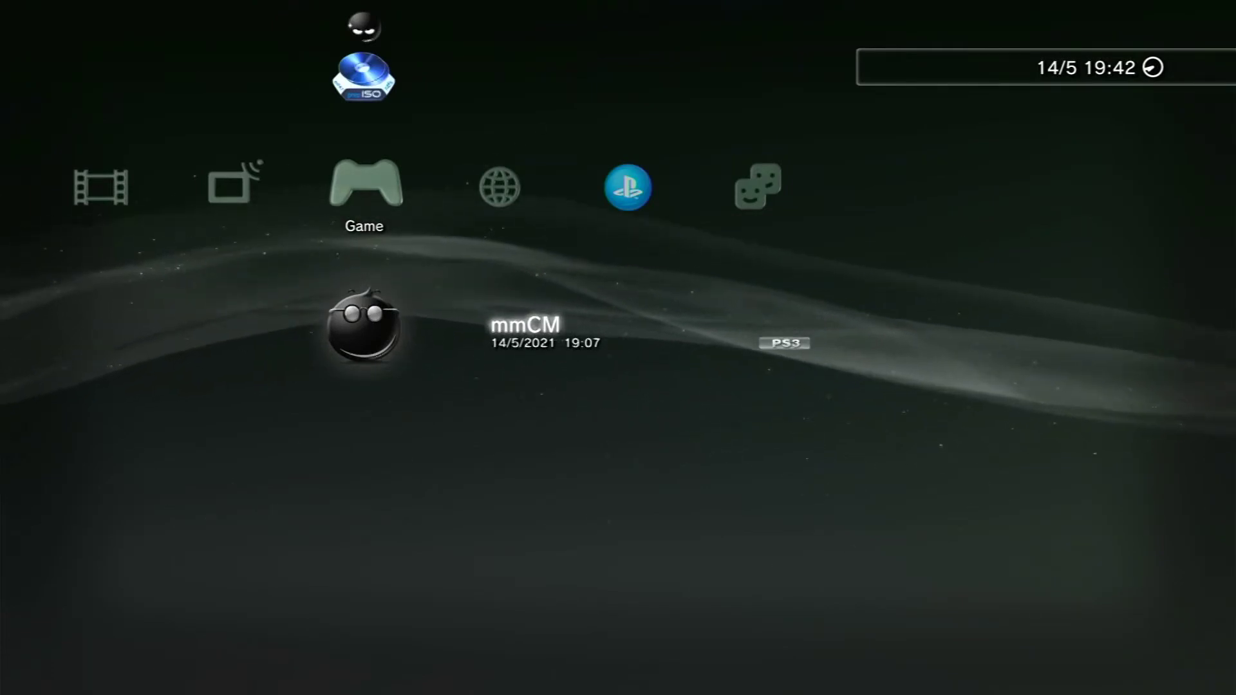
- Look through the Game category for the PlayStation®2 Format Disc entry and the homebrew items around it
key("Up")
key("Up")
key("Up")
key("Down")
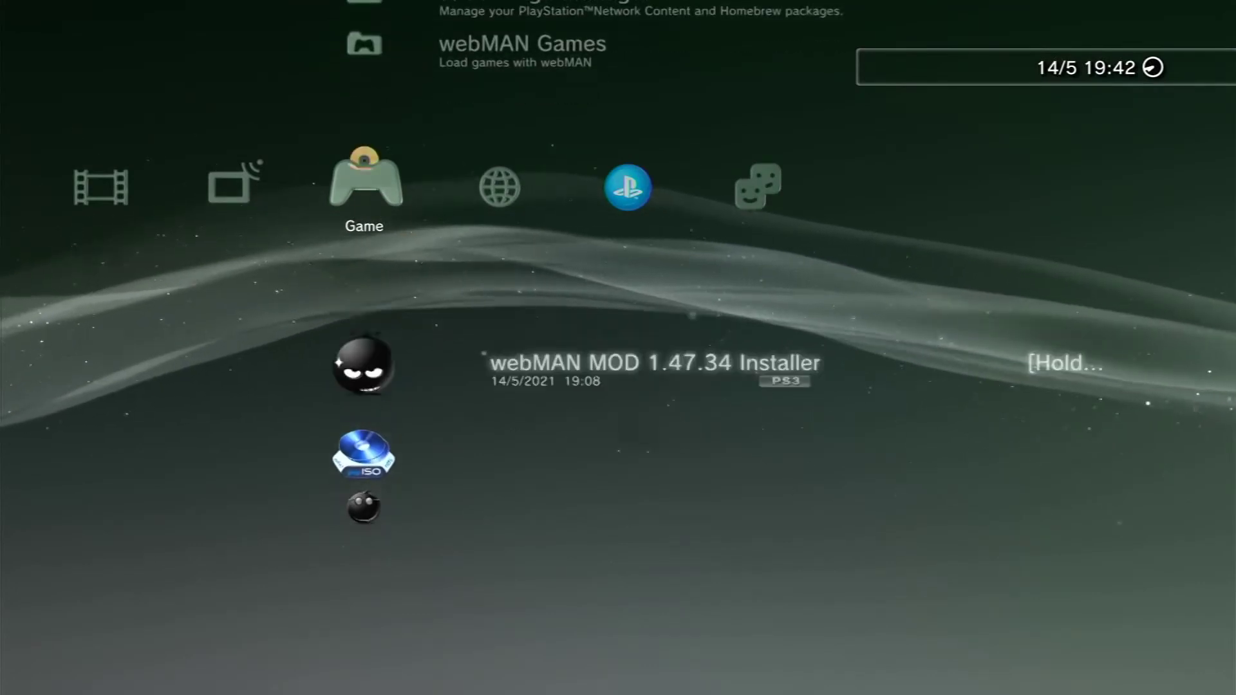
key("Up")
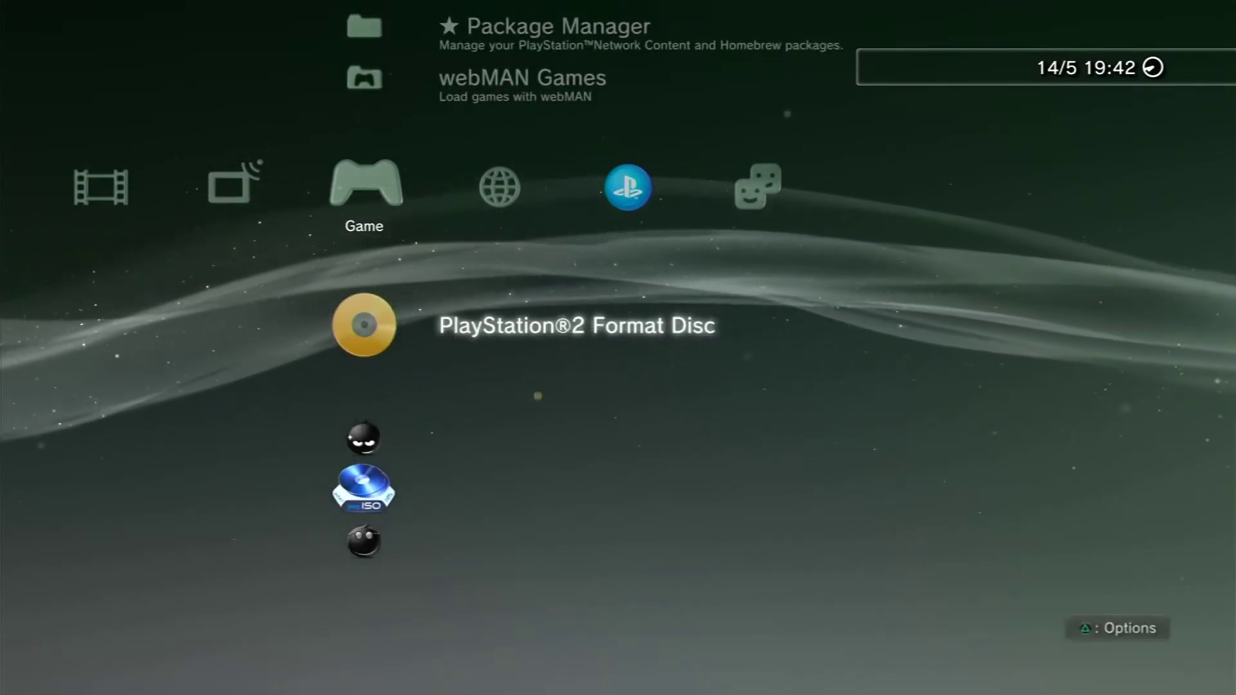
key("Down")
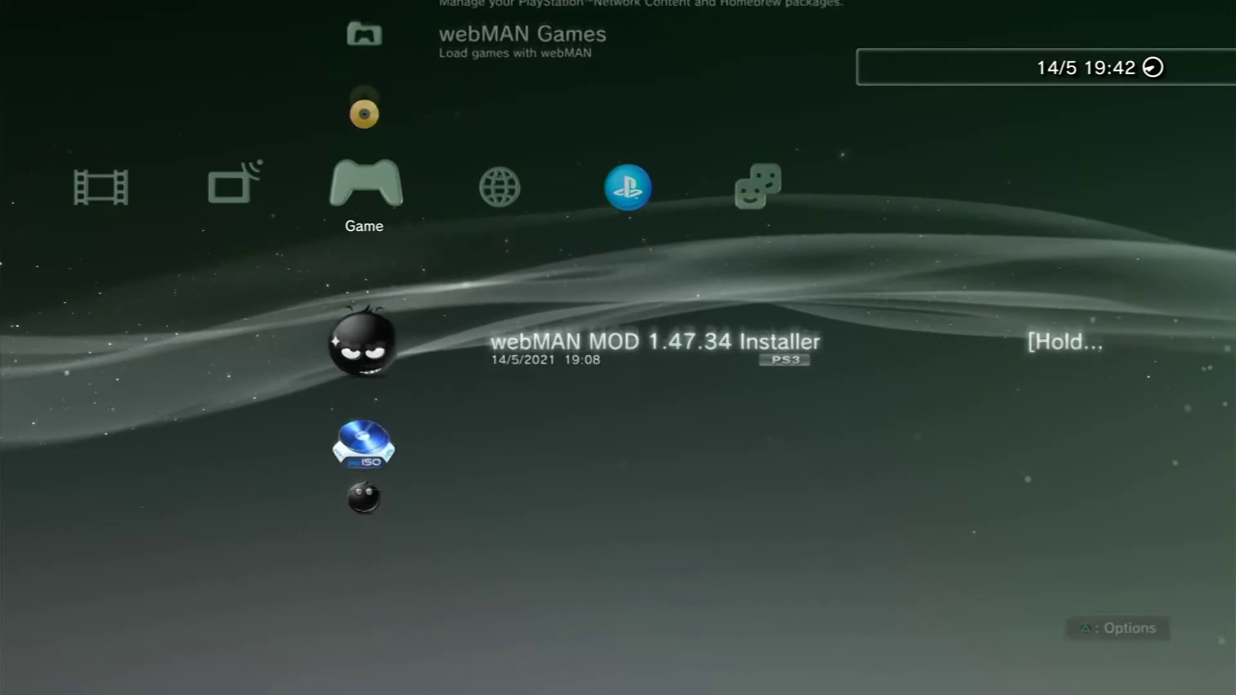
key("Down")
- Open the PLAYSTATION®2 folder in webMAN Games to view the SILENT_HILL_3_PAL_PersonalRIP entry
key("Up")
key("Up")
key("Up")
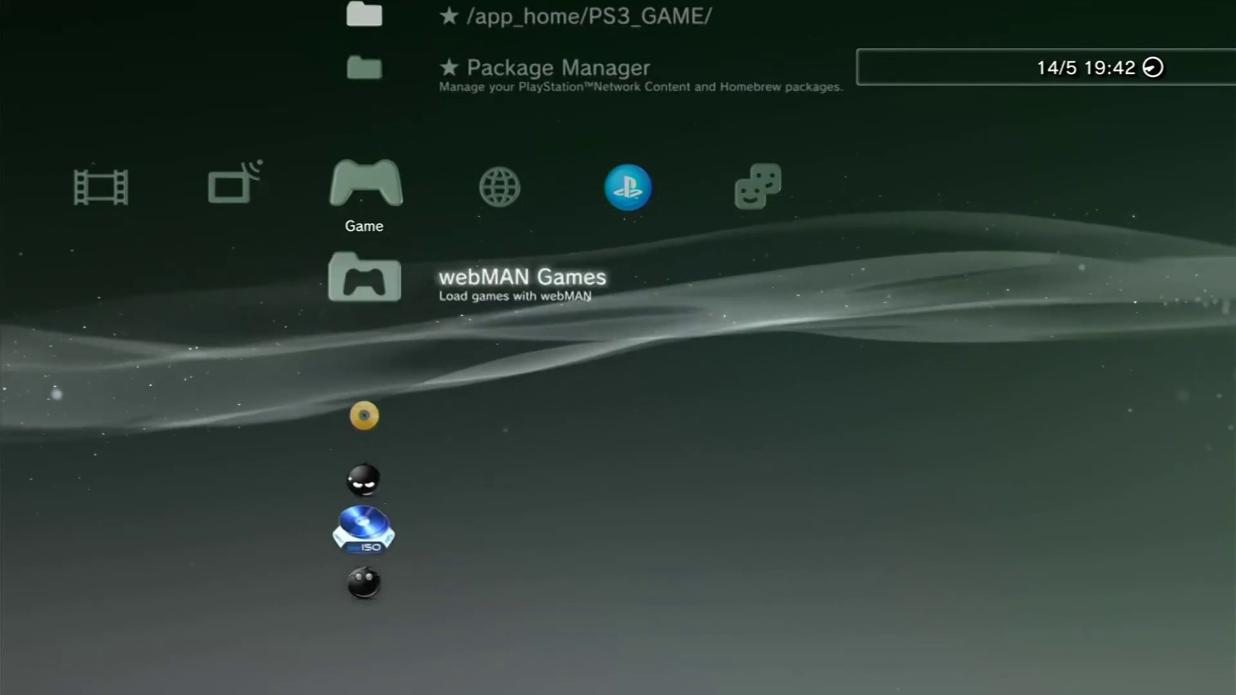
key("Return")
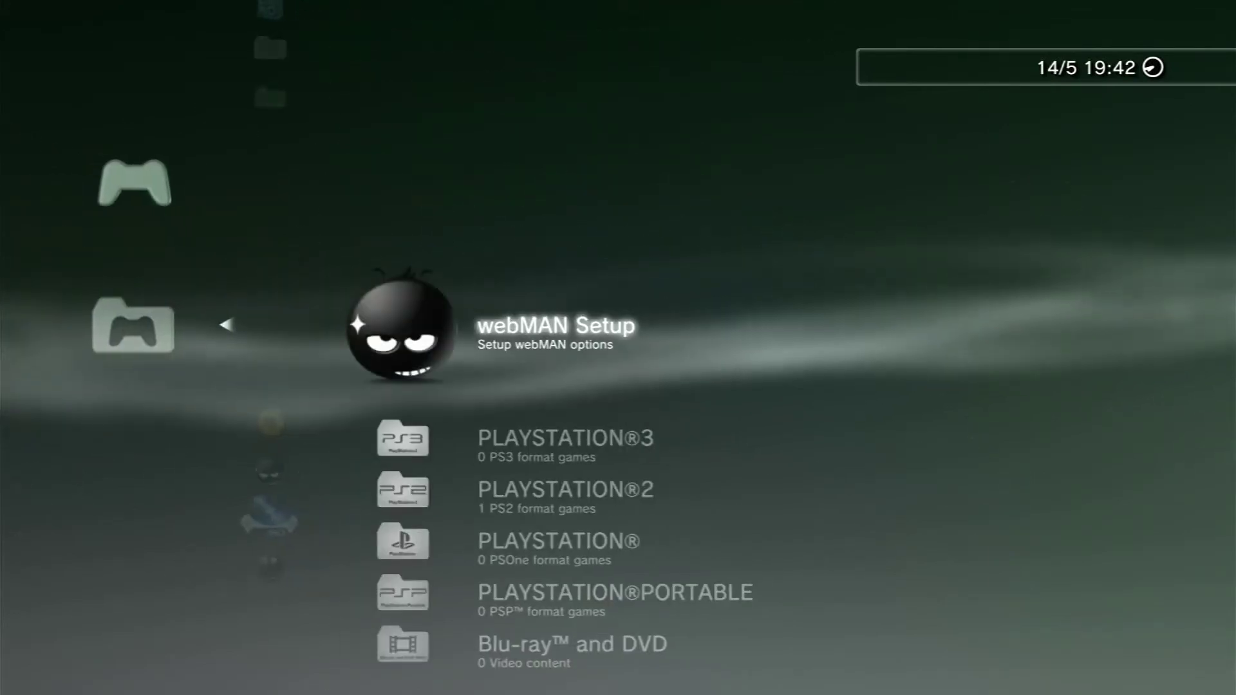
key("Down")
key("Down")
key("Return")
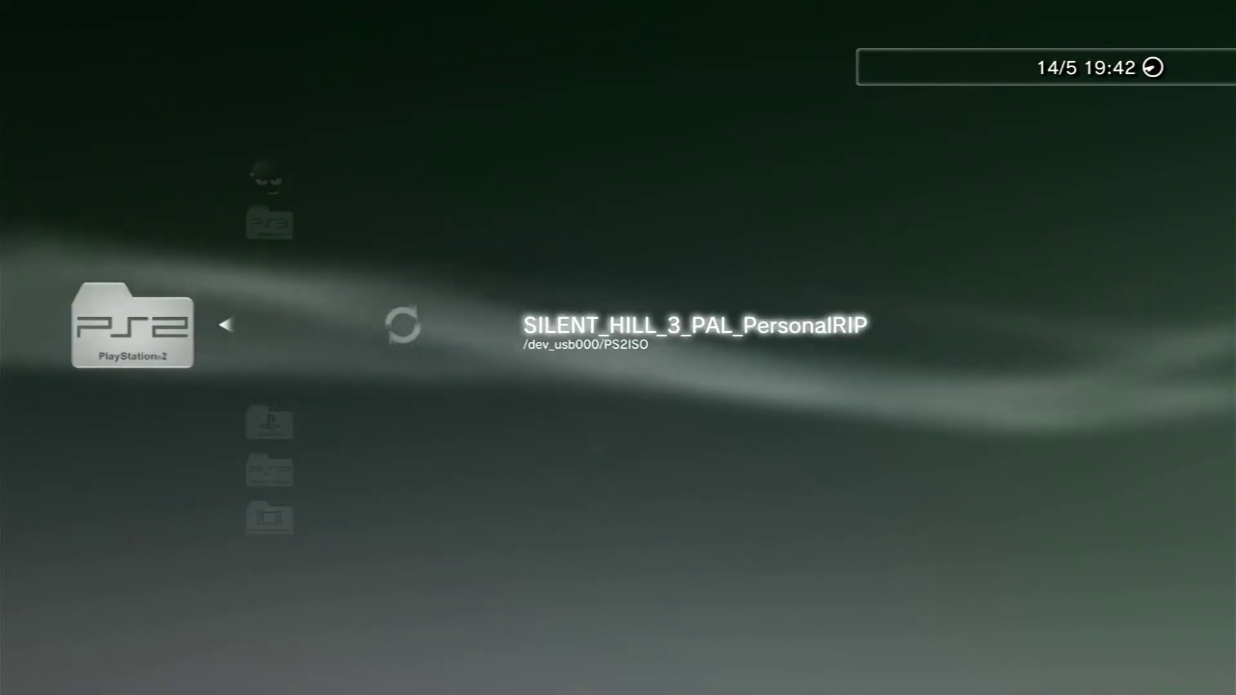
- Back out to the Game category and reopen the PLAYSTATION®2 folder in webMAN Games
key("Escape")
key("Down")
key("Escape")
key("Right")
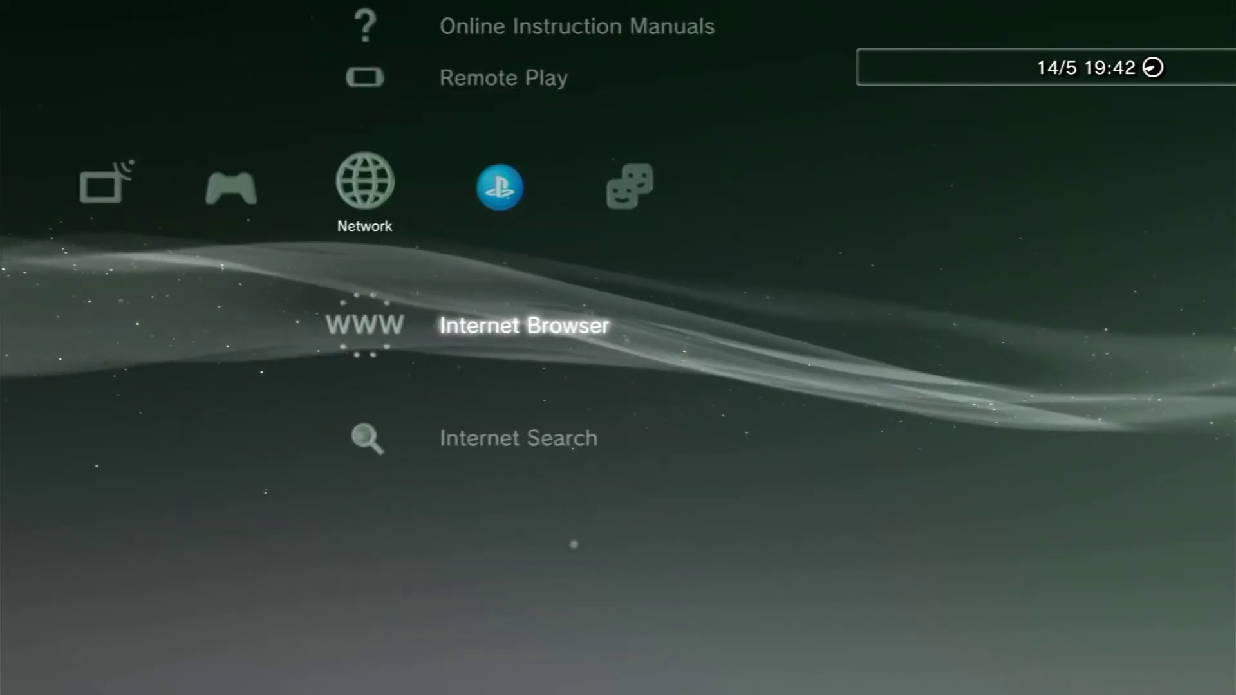
key("Left")
key("Return")
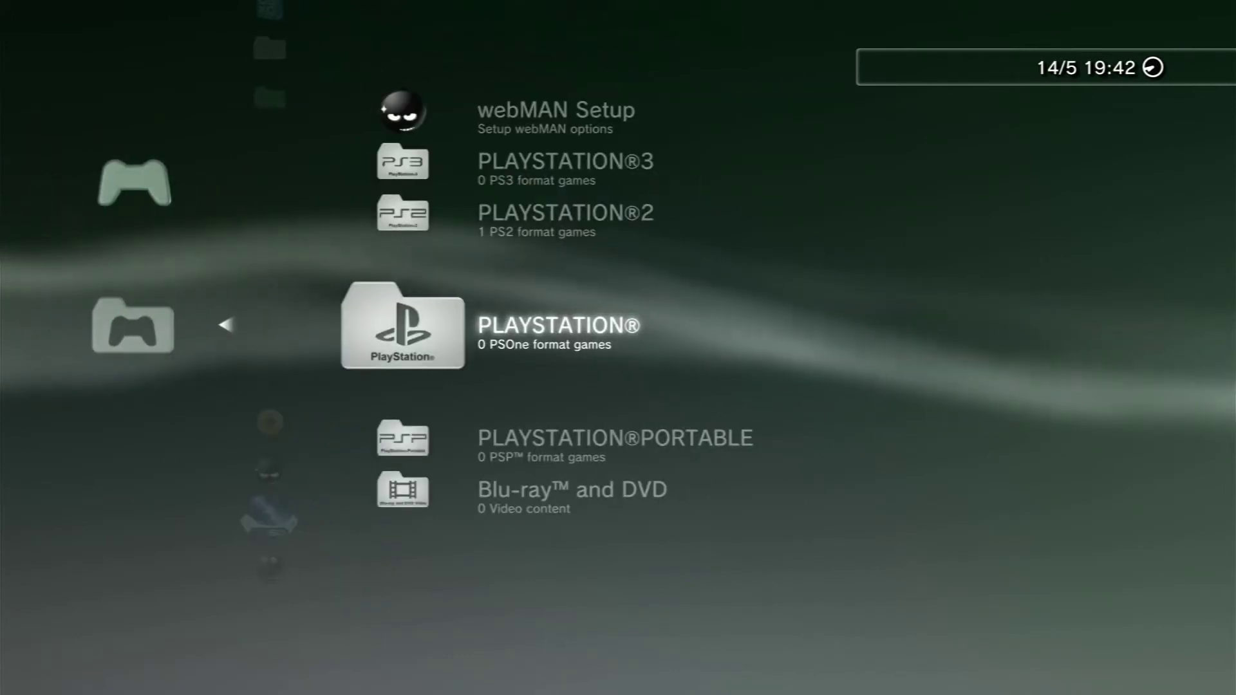
key("Up")
key("Return")
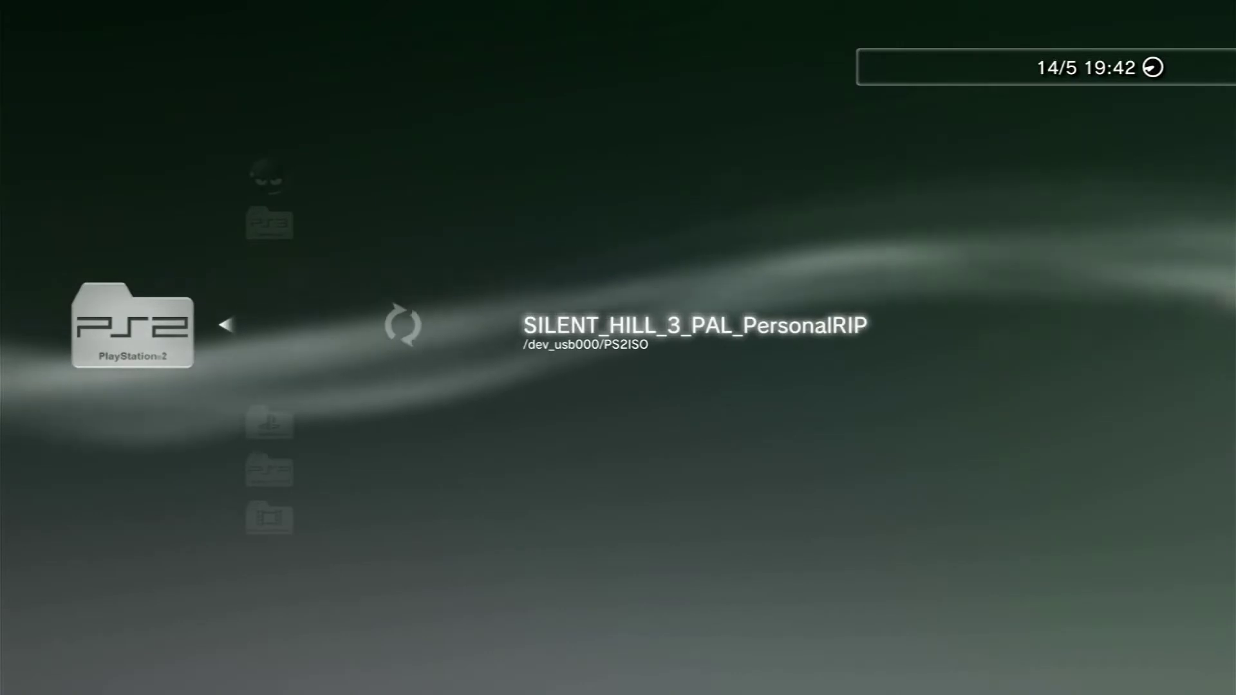
- Leave webMAN Games and look over the Game category entries from PlayStation®2 Format Disc down to mmCM
key("Down")
key("Down")
key("Escape")
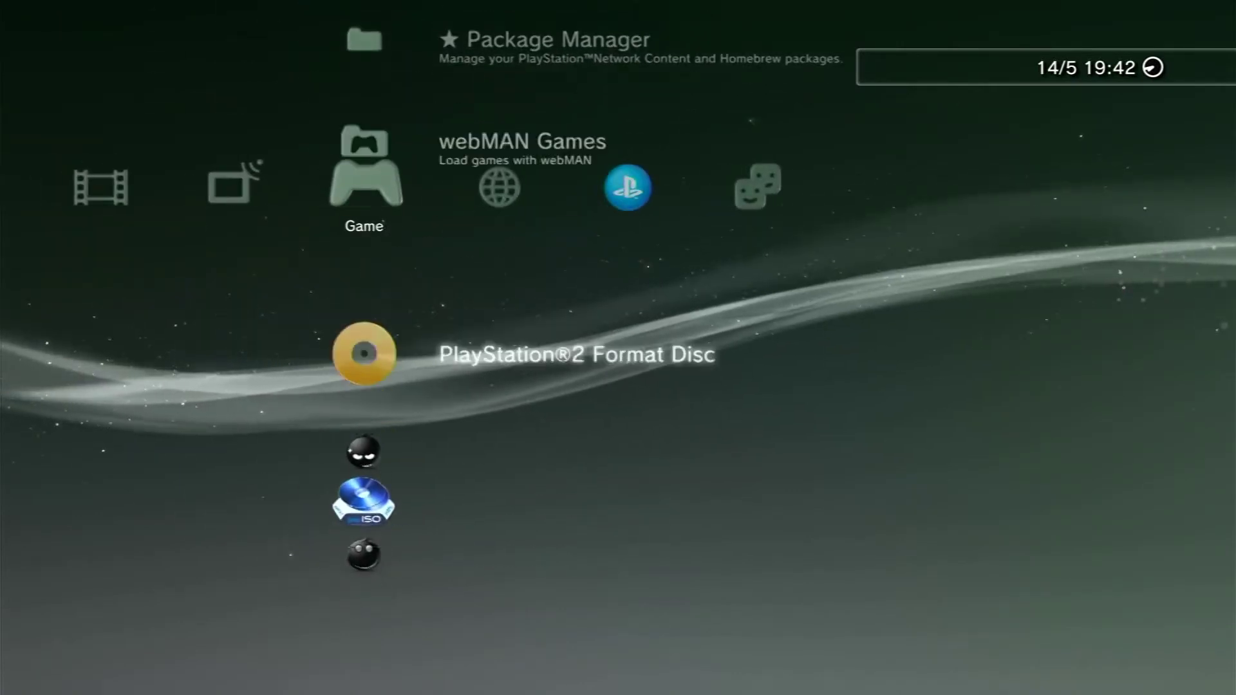
key("Down")
key("Down")
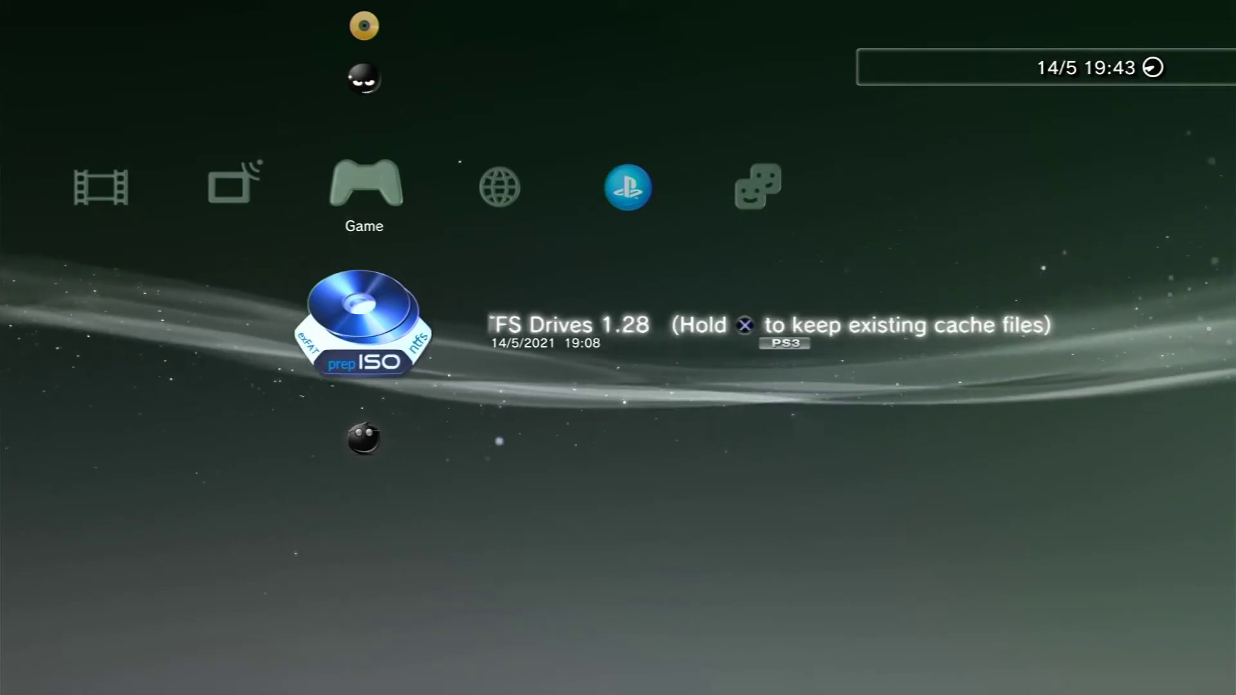
key("Up")
key("Up")
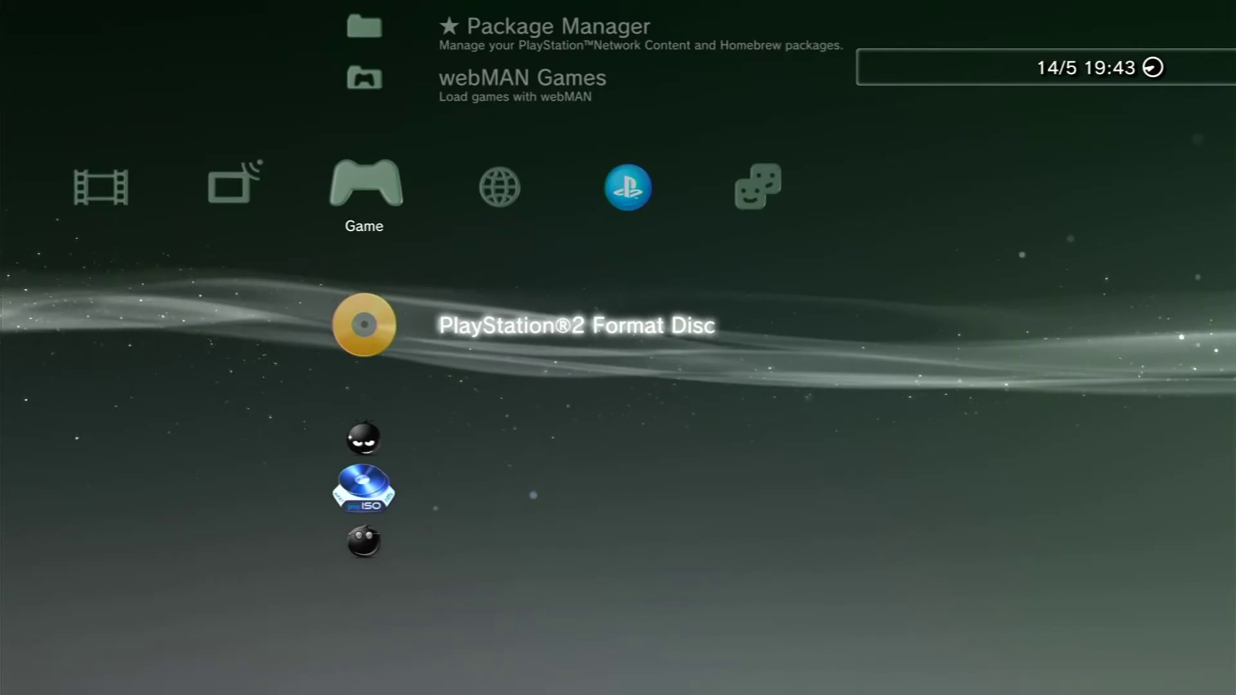
key("Down")
key("Down")
key("Down")
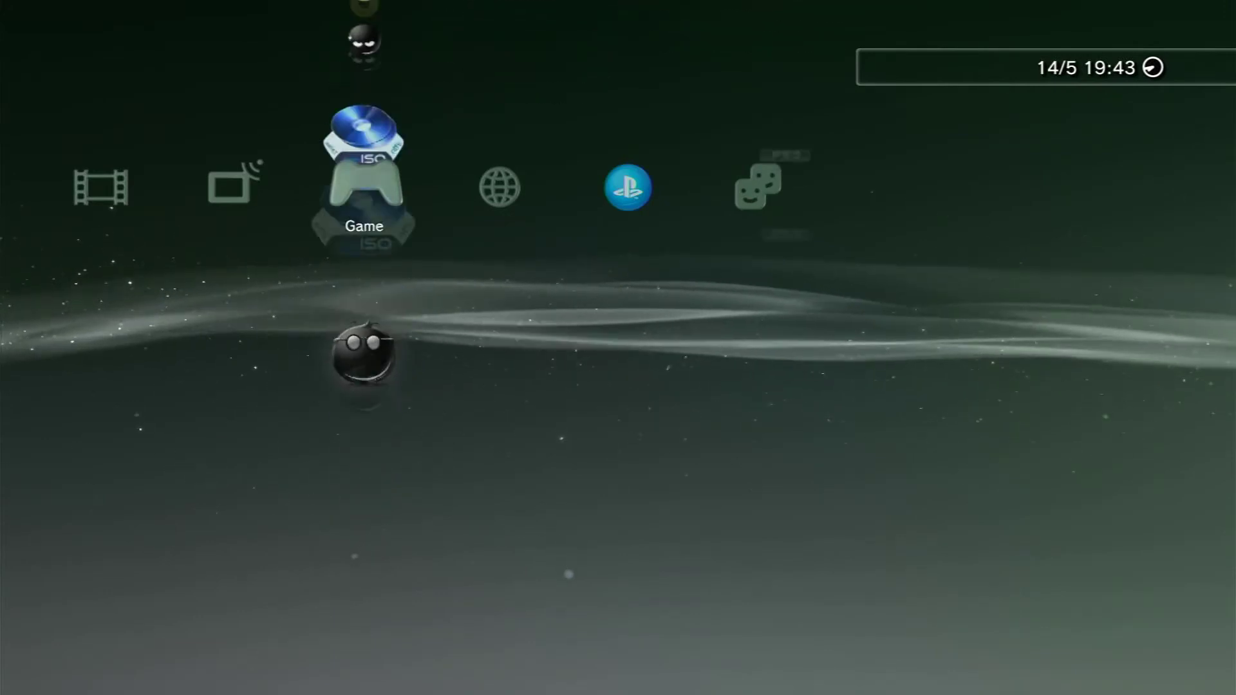
- Start the PlayStation®2 Format Disc from the Game category and agree to create an internal memory card
key("Up")
key("Up")
key("Up")
key("Up")
key("Down")
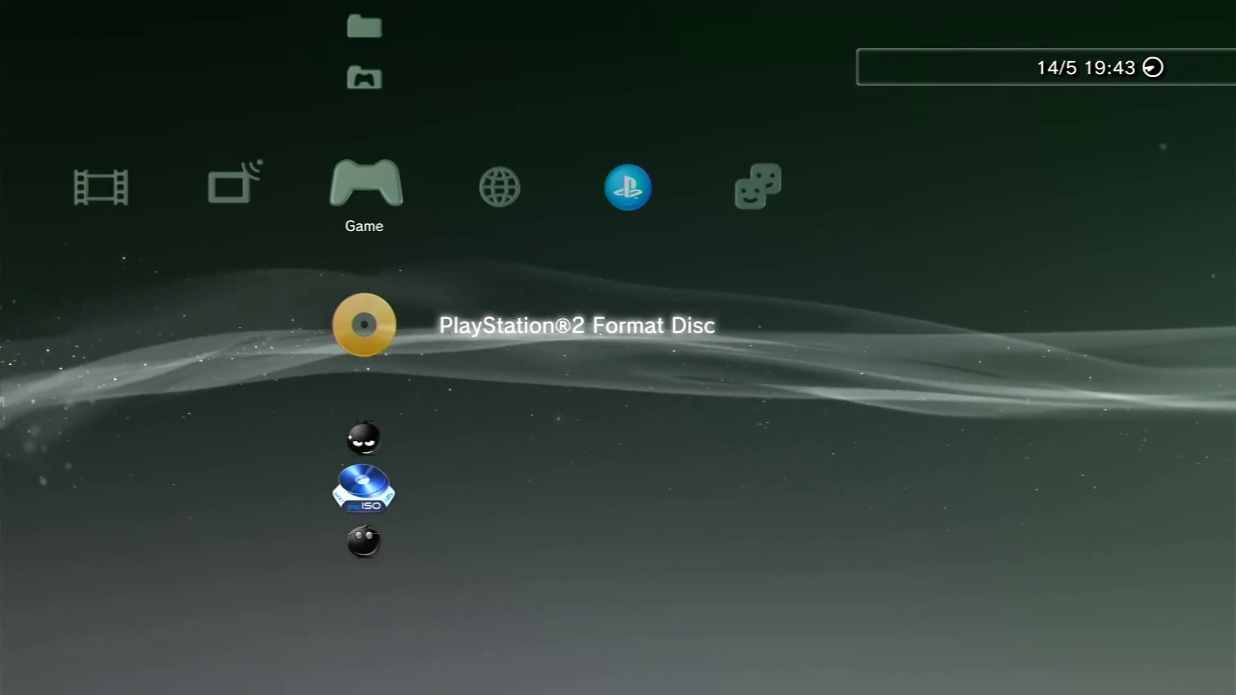
key("Return")
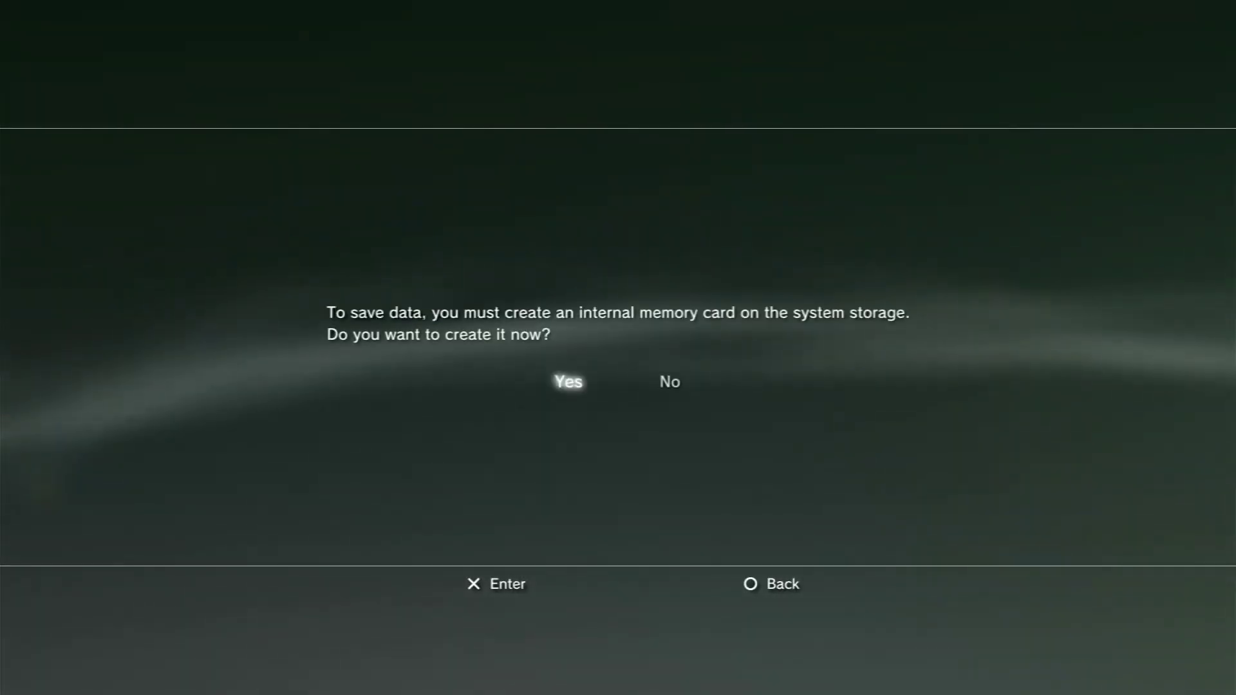
key("Return")
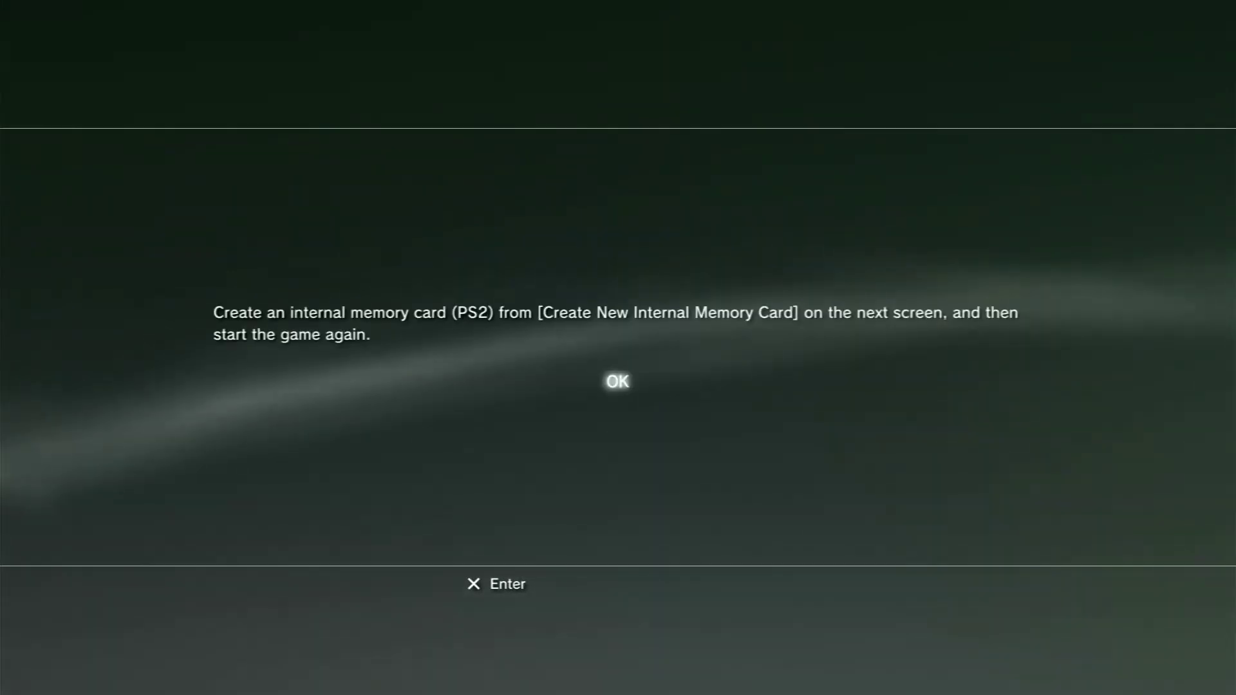
key("Return")
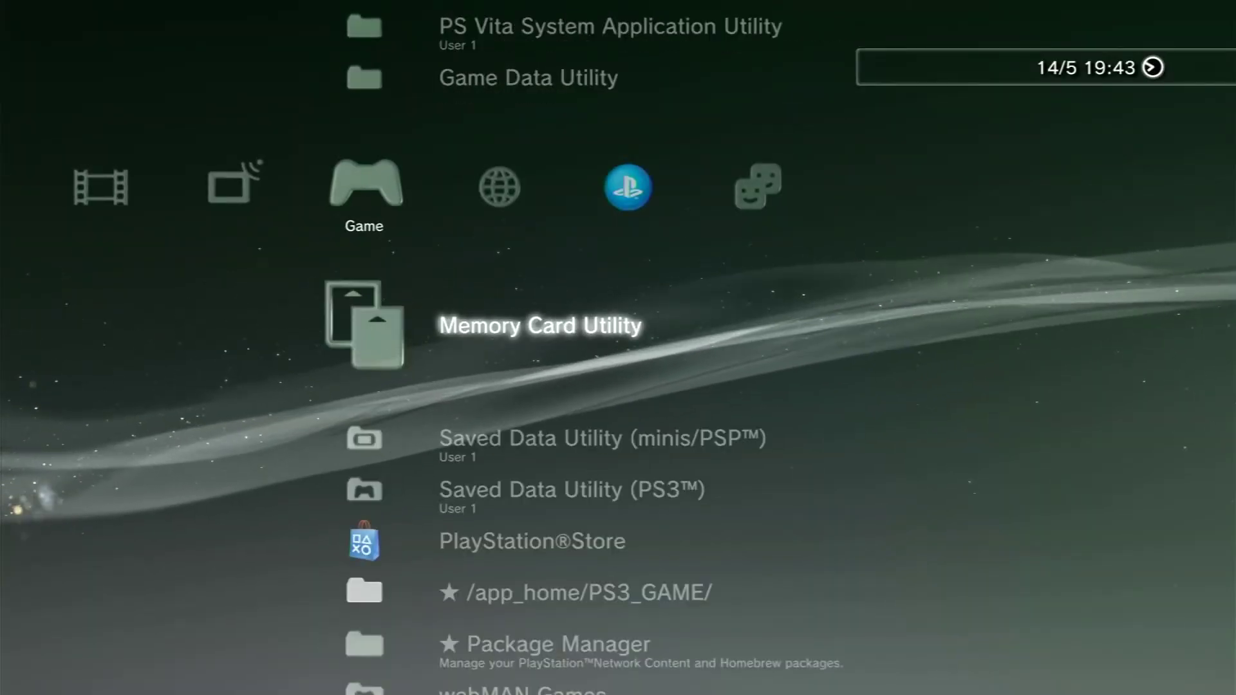
- Create a new Internal Memory Card (PS2) with the default name, then return to the Game category
key("Return")
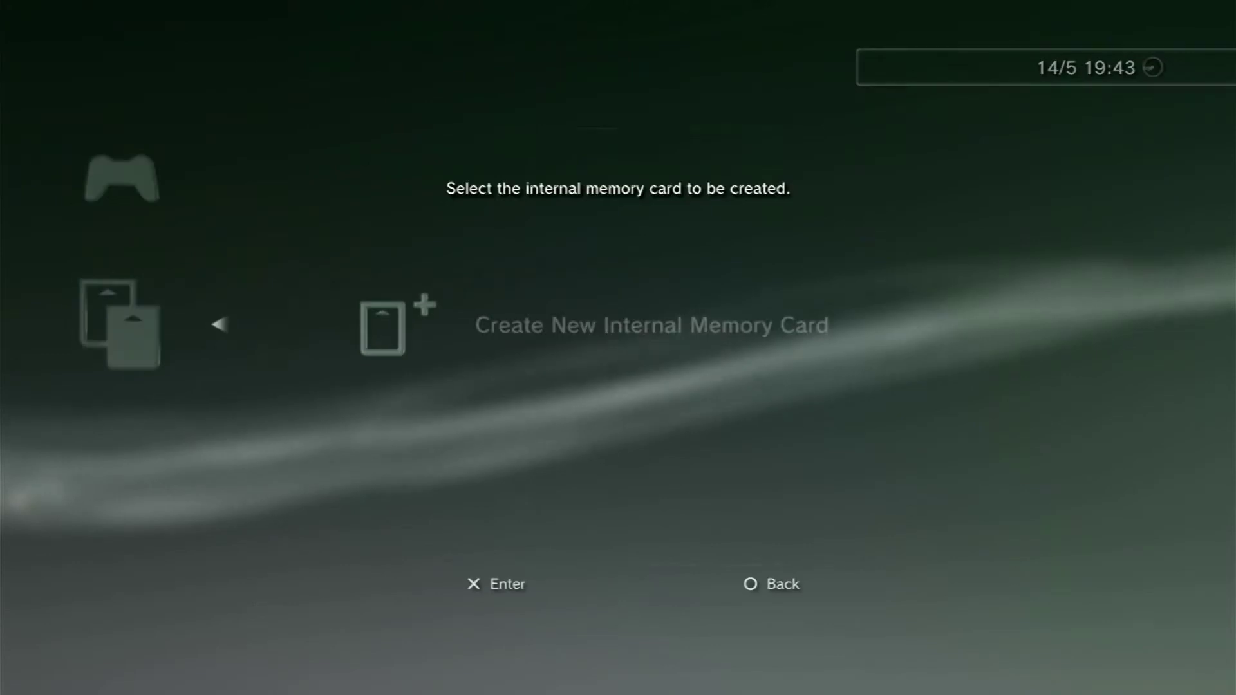
key("Return")
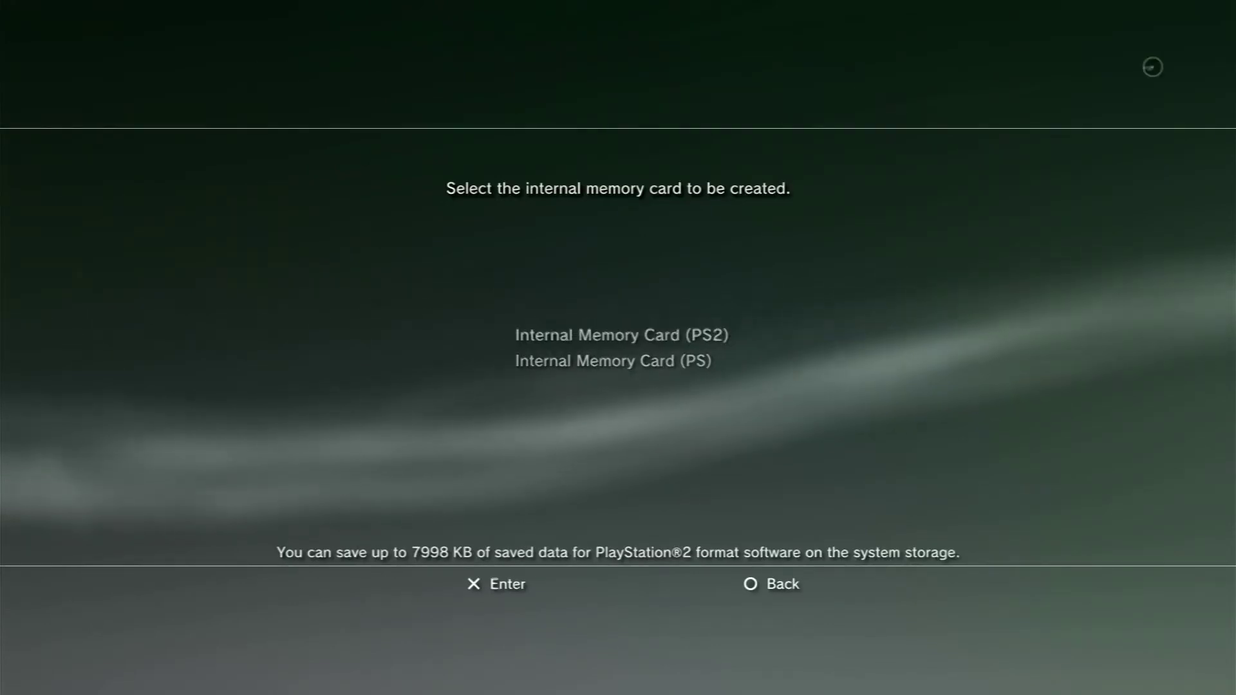
key("Return")
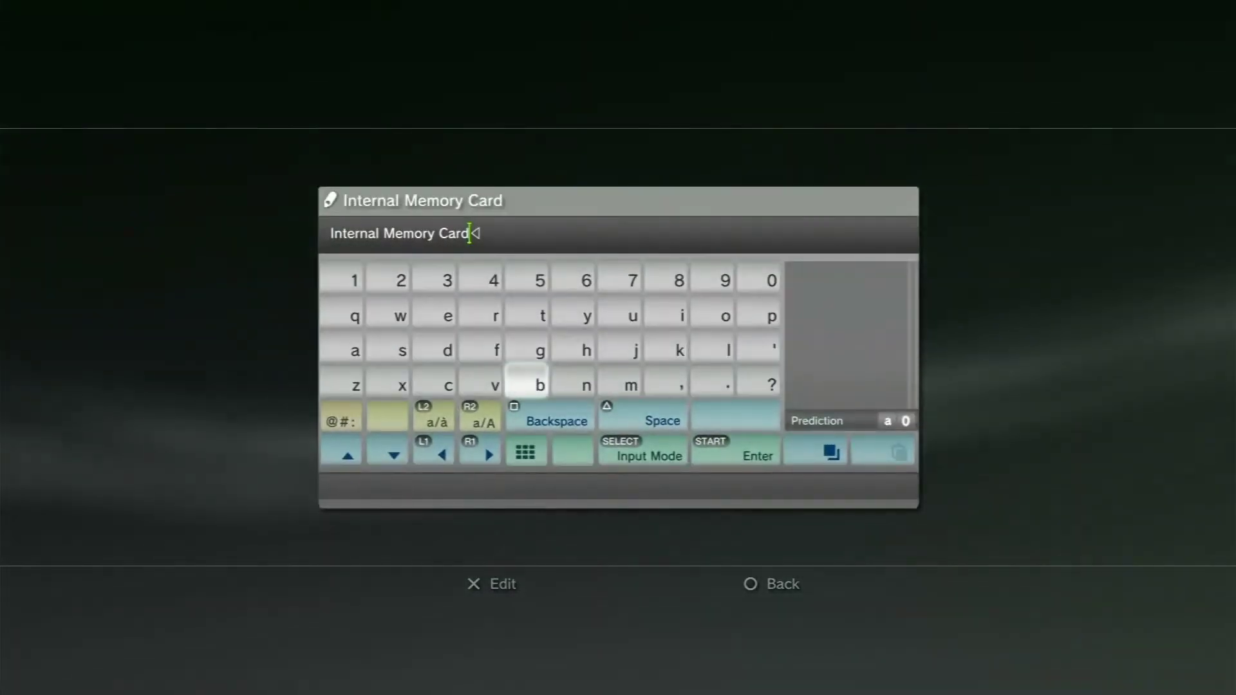
key("Return")
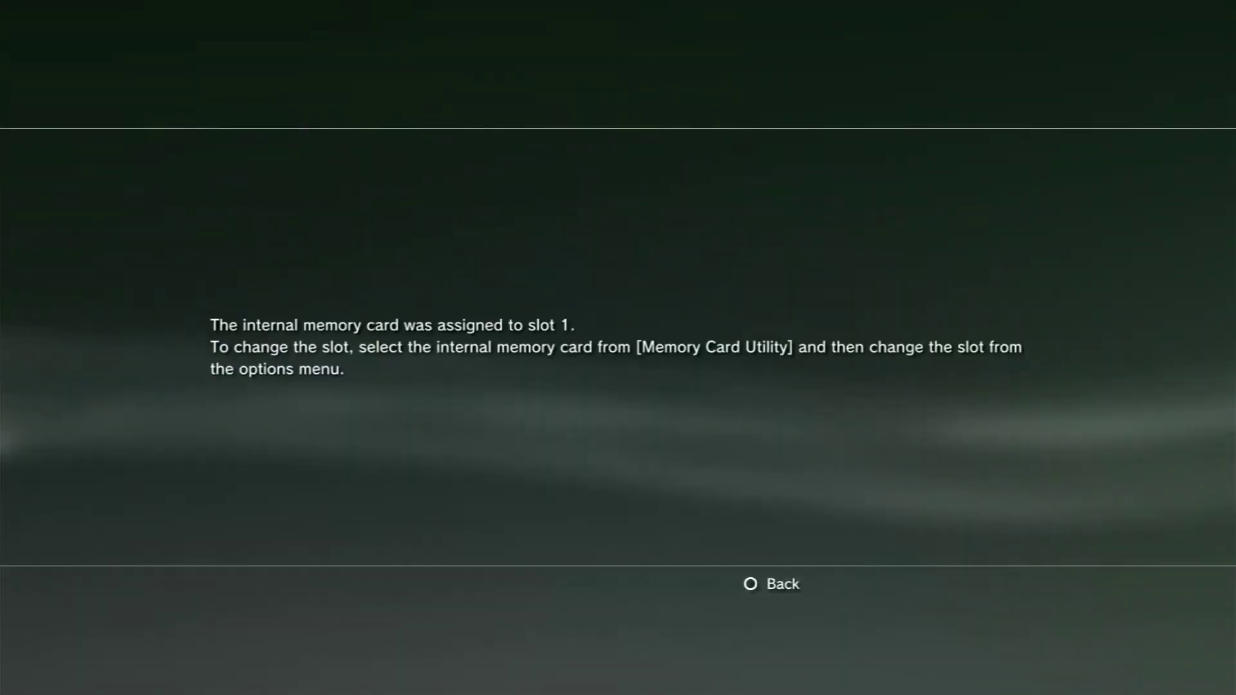
key("Escape")
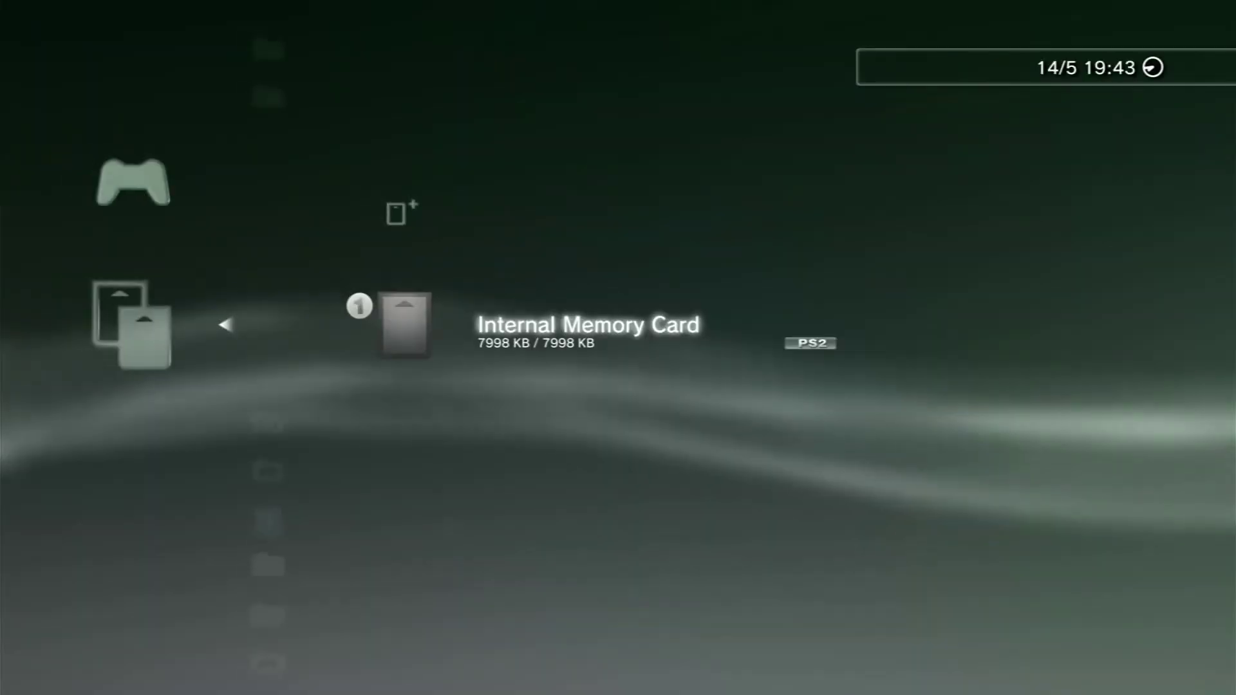
key("Escape")
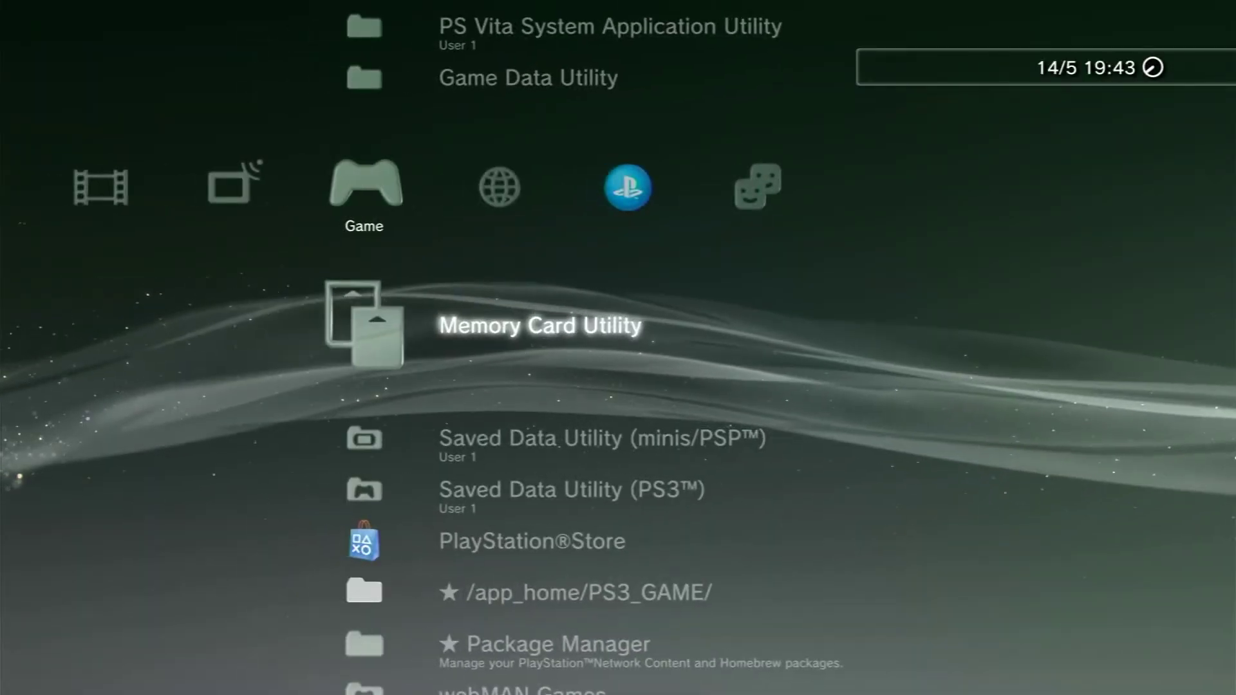
- Move down the Game category from Memory Card Utility towards the PlayStation®2 Format Disc
key("Down")
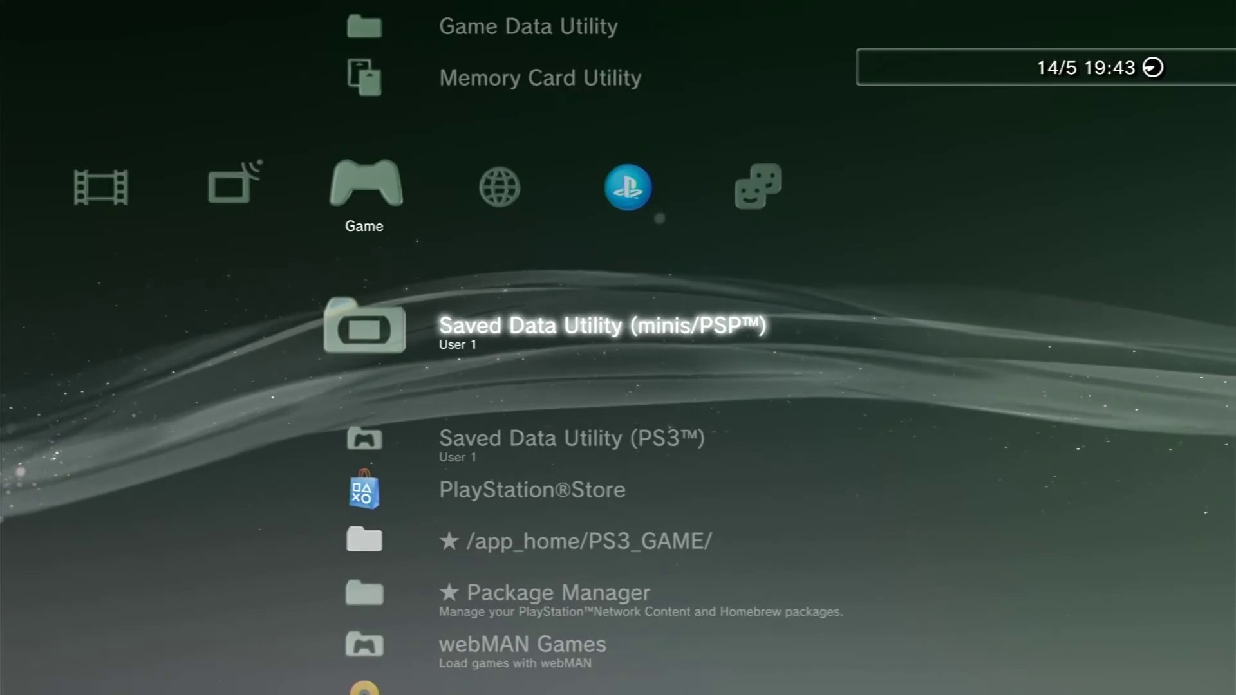
key("Down")
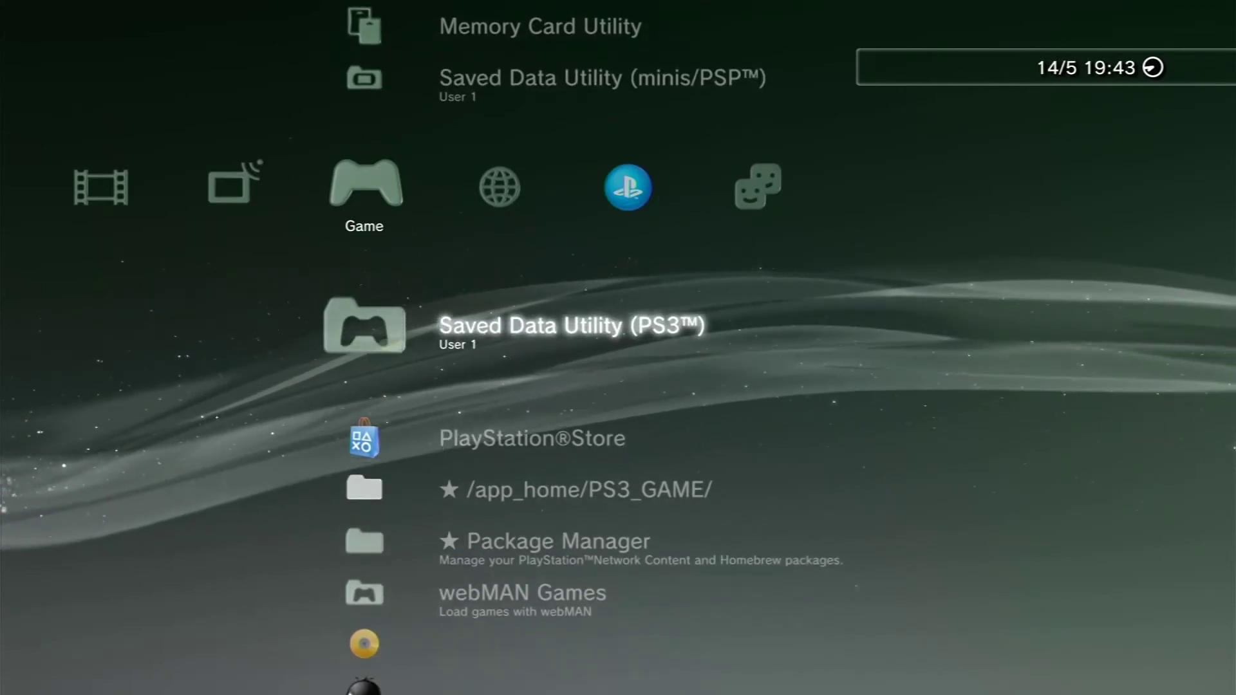
key("Down")
key("Up")
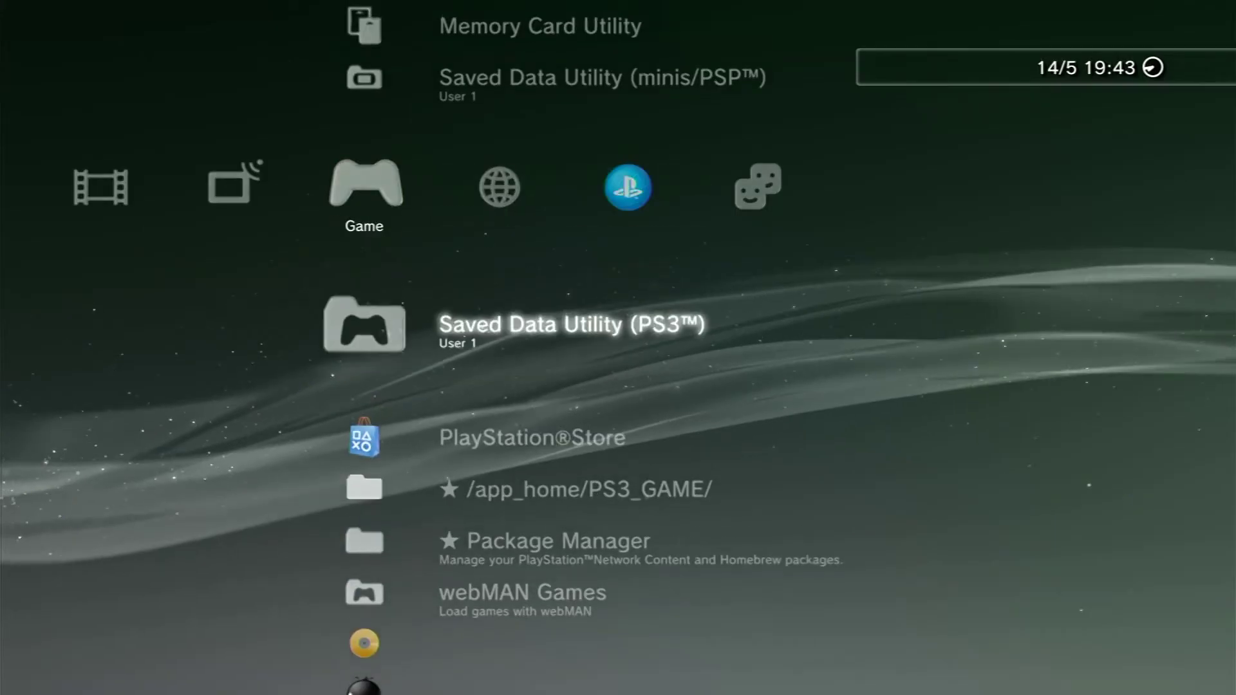
key("Down")
key("Down")
key("Down")
key("Down")
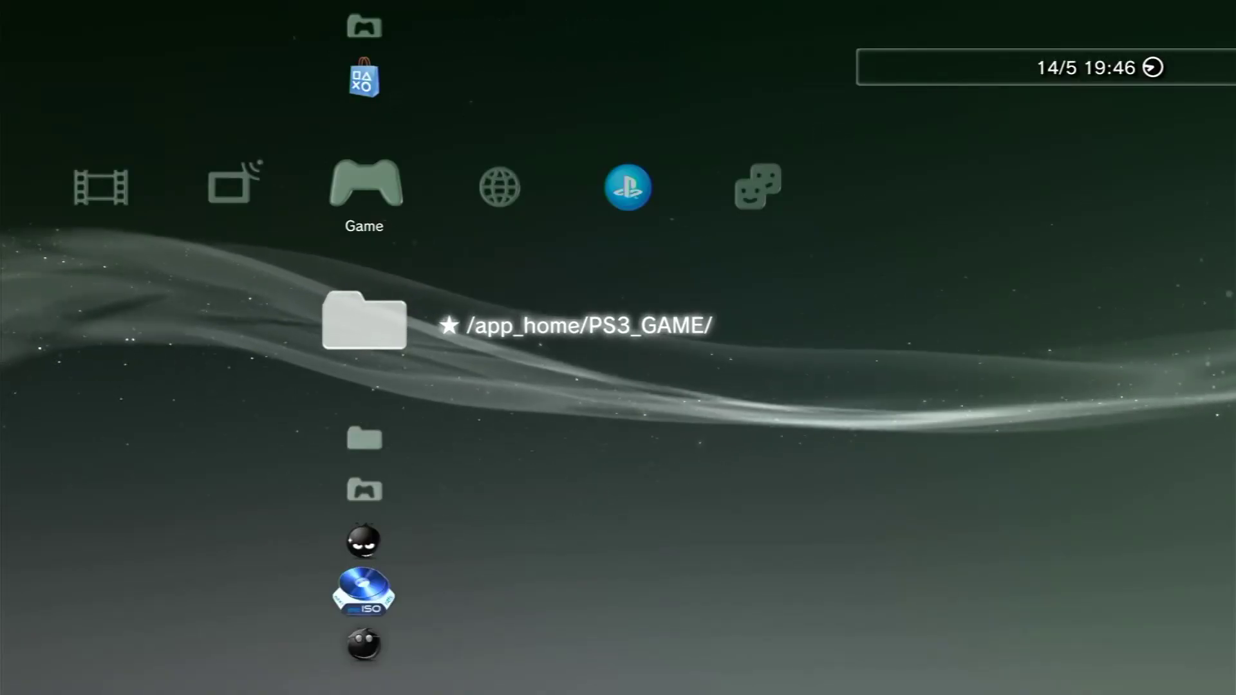
- Select Prepare exFAT/NTFS Drives 1.28 in the Game category
key("Down")
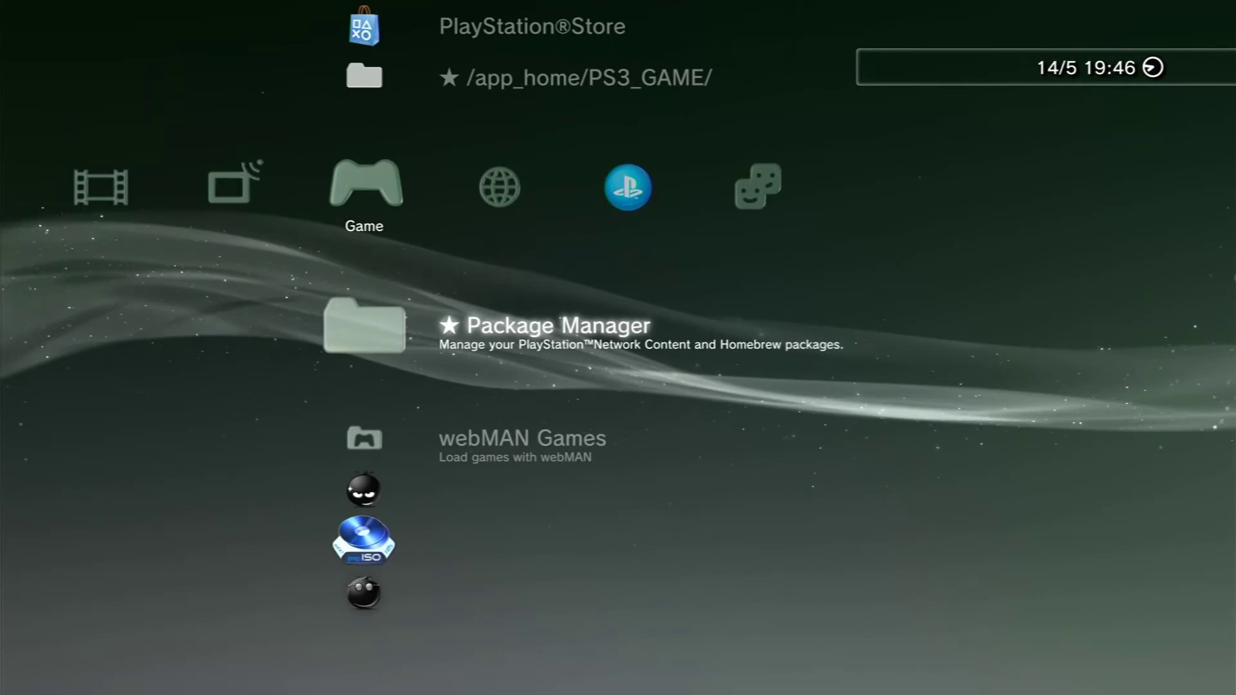
key("Down")
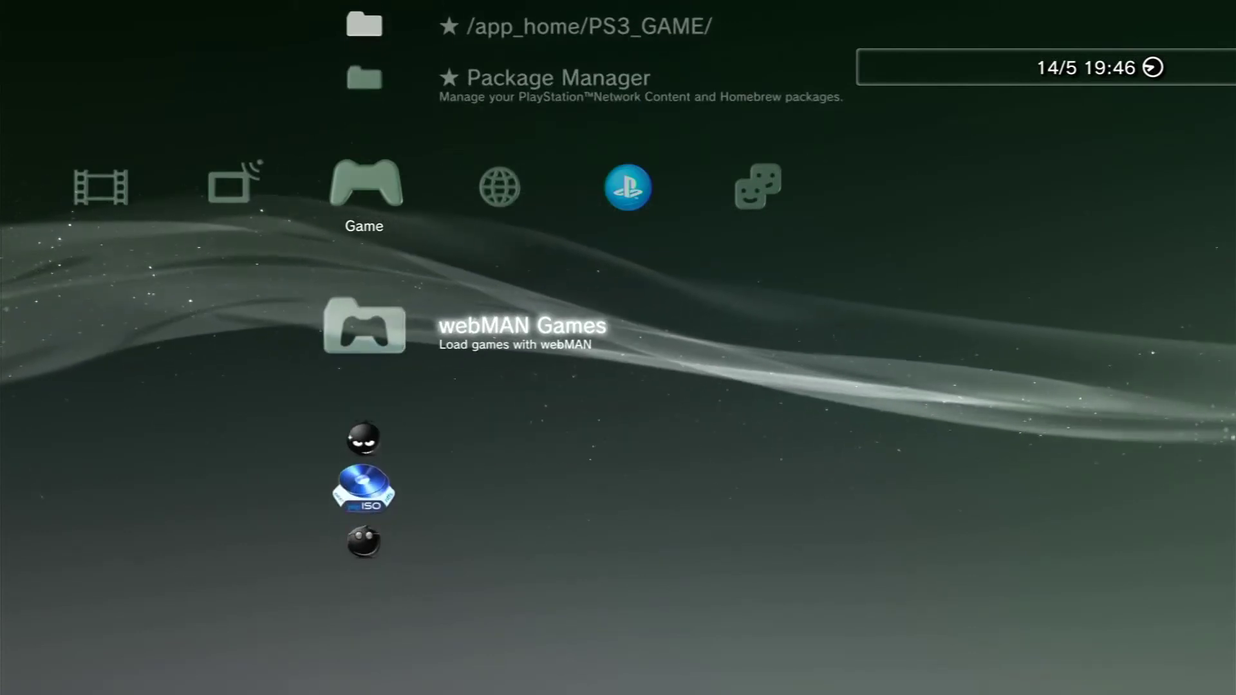
key("Down")
key("Down")
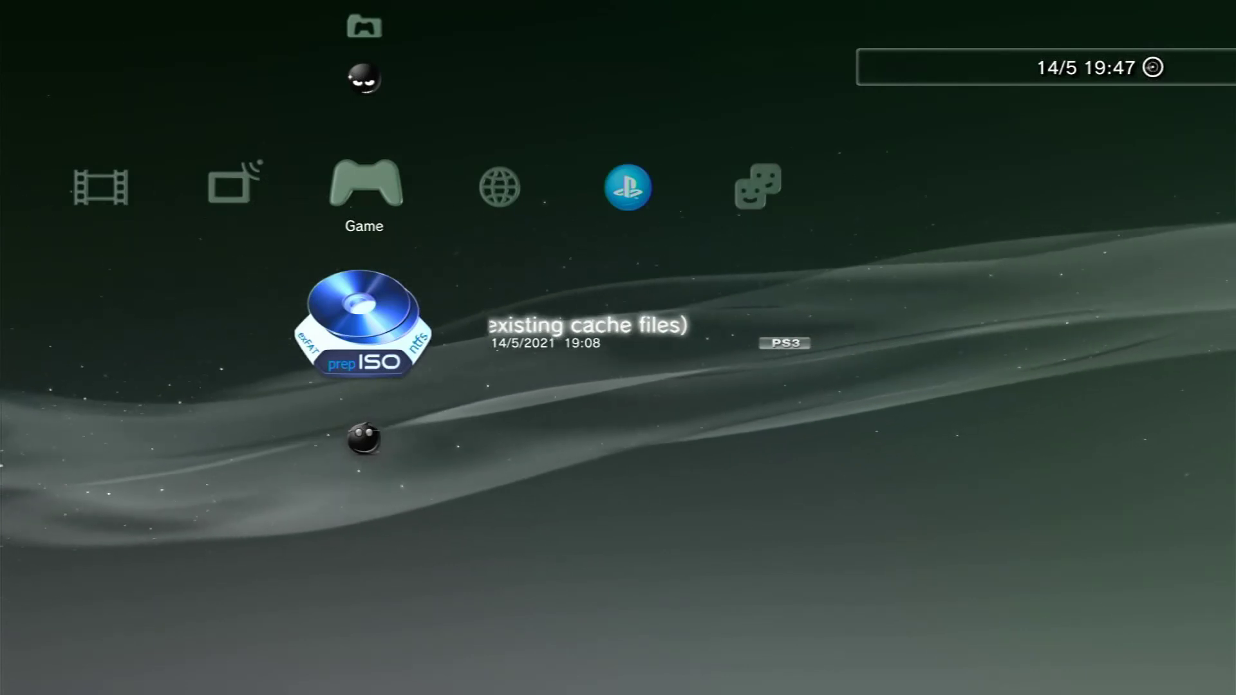
key("Left")
key("Right")
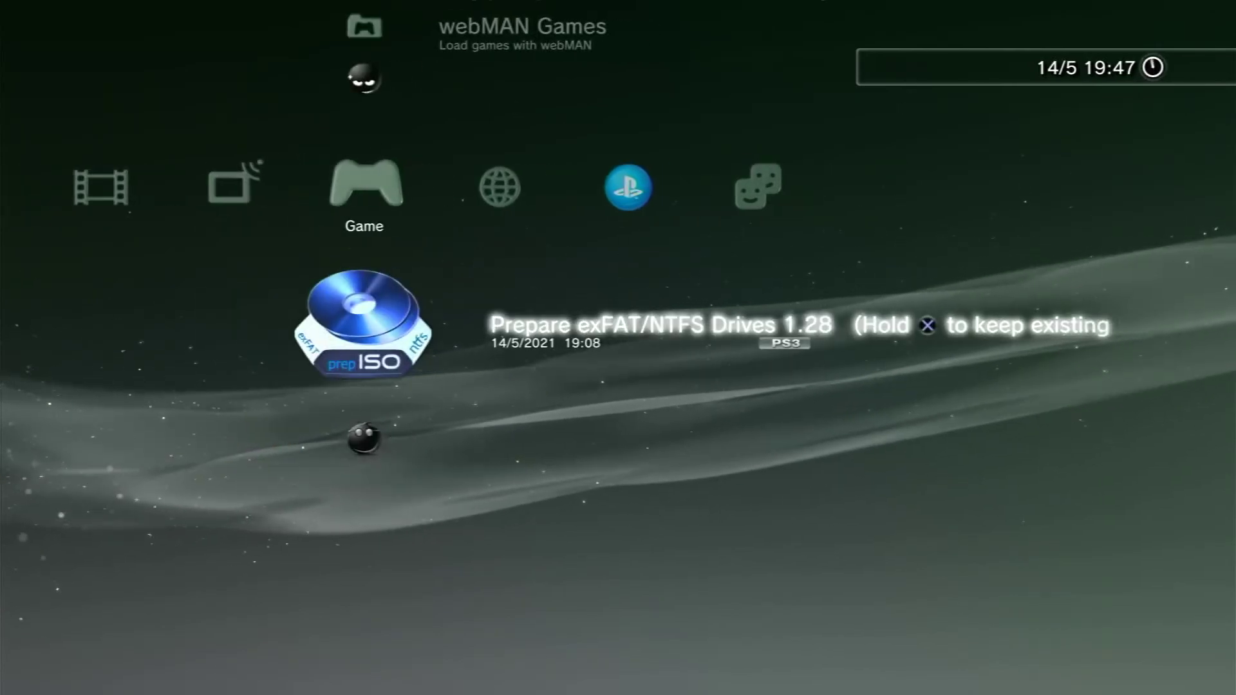
key("Up")
key("Down")
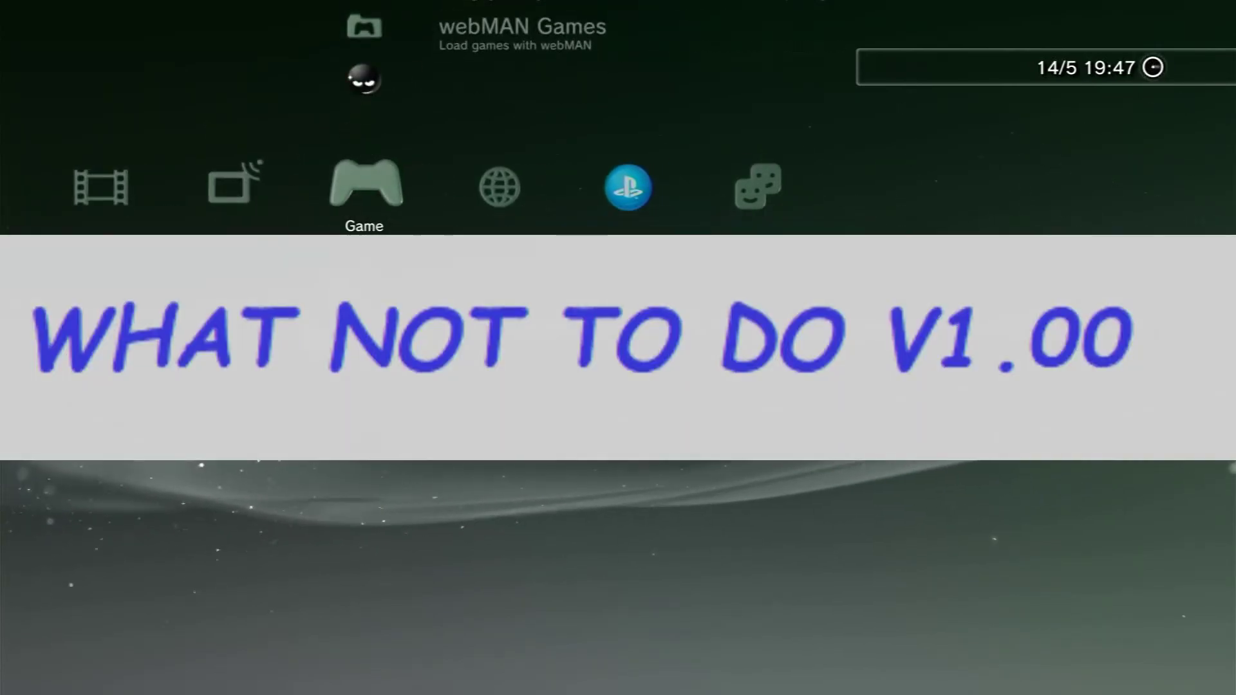
key("Down")
key("Up")
key("Up")
key("Up")
key("Up")
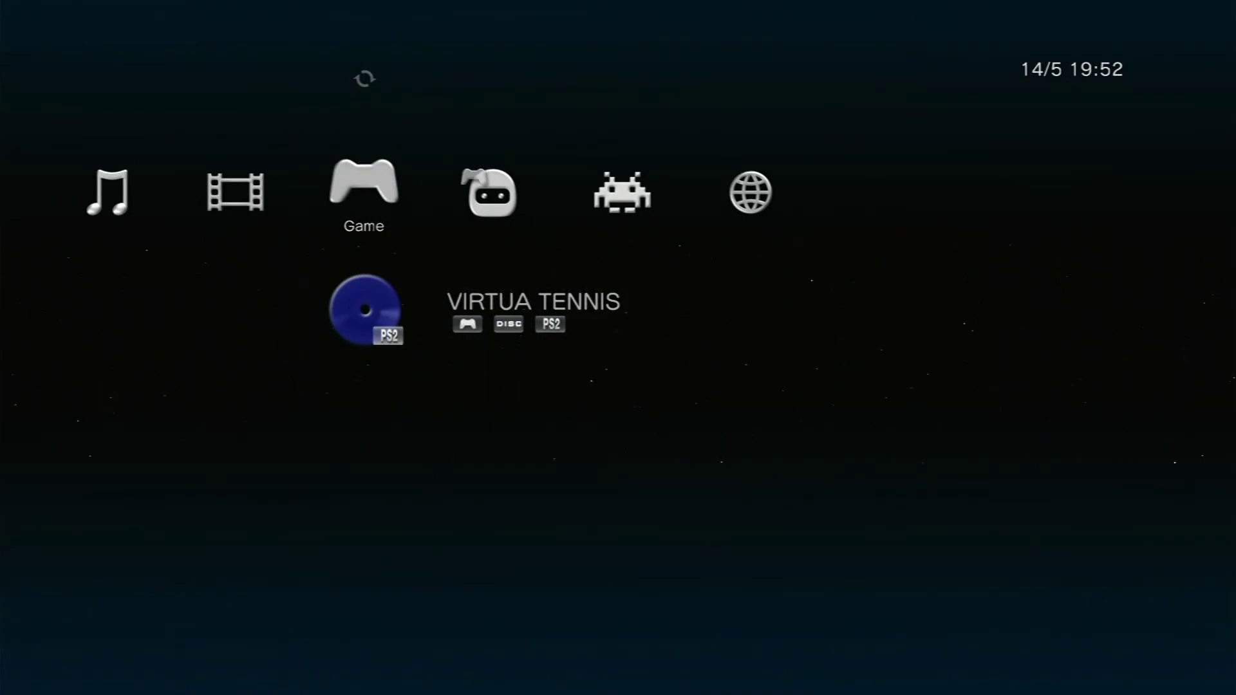
key("Up")
key("Down")
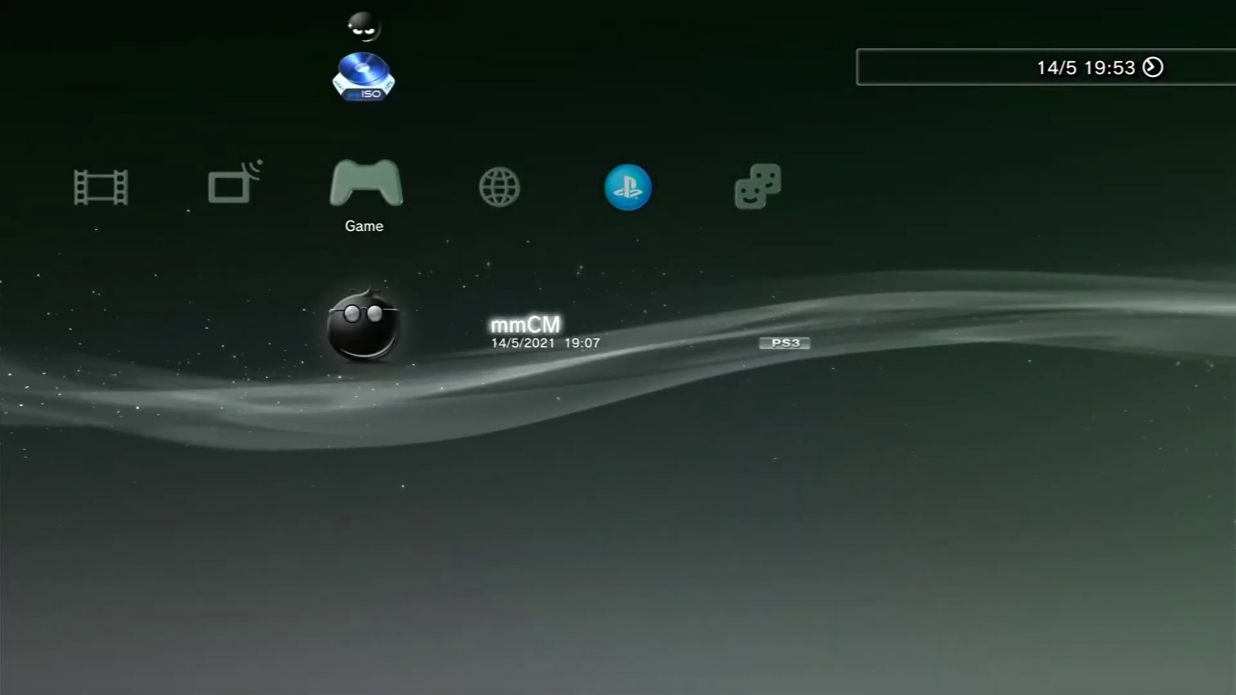
- Look through the Game category from mmCM up to Package Manager, then return to mmCM and start multiMAN
key("Up")
key("Up")
key("Up")
key("Up")
key("Up")
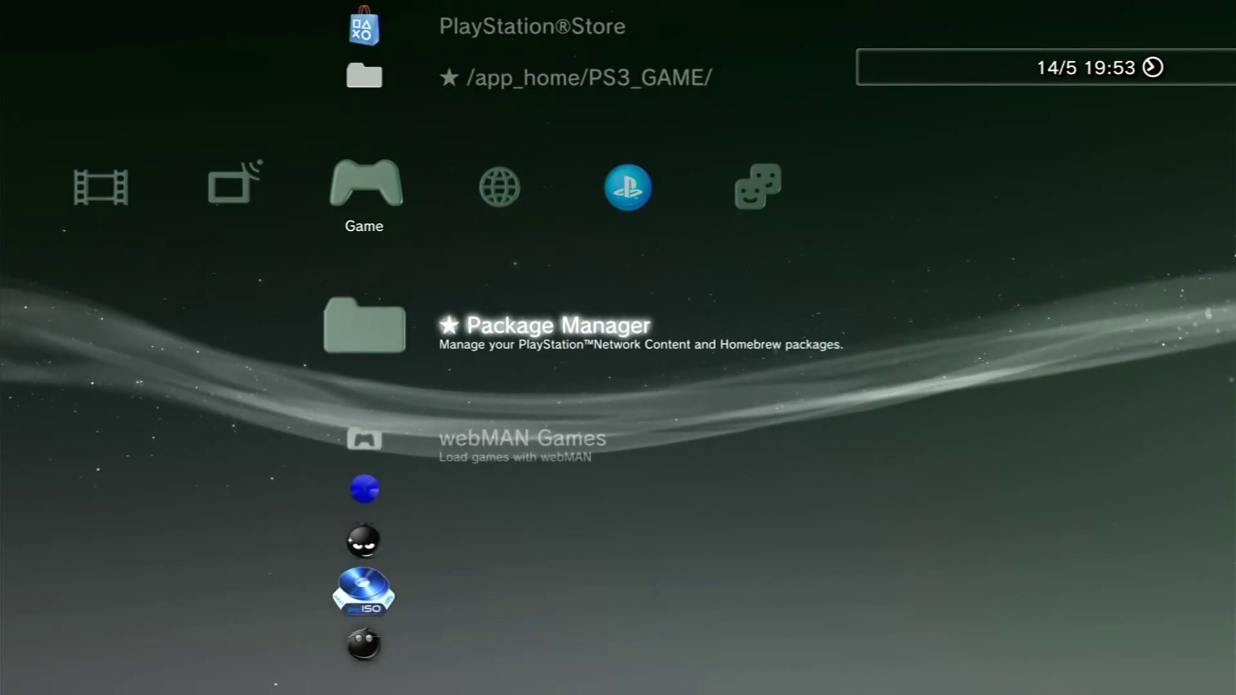
key("Down")
key("Down")
key("Down")
key("Down")
key("Down")
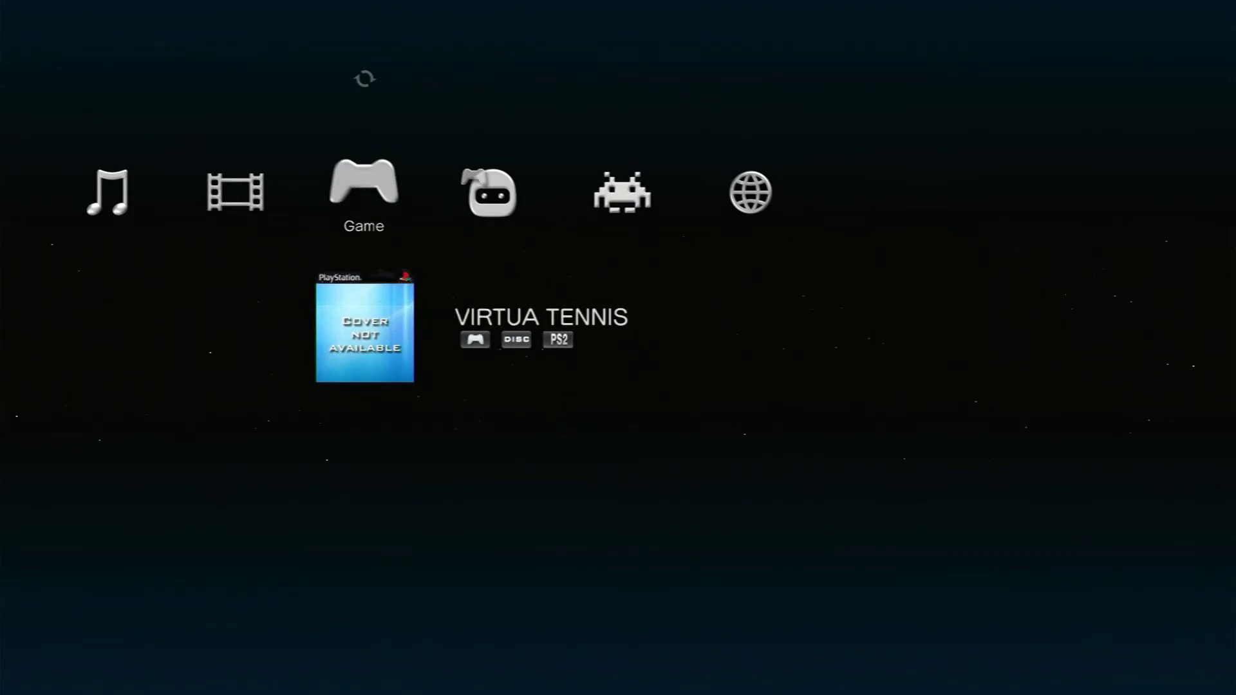
- Refresh multiMAN's game list by scanning all connected devices, then select VIRTUA TENNIS
key("Left")
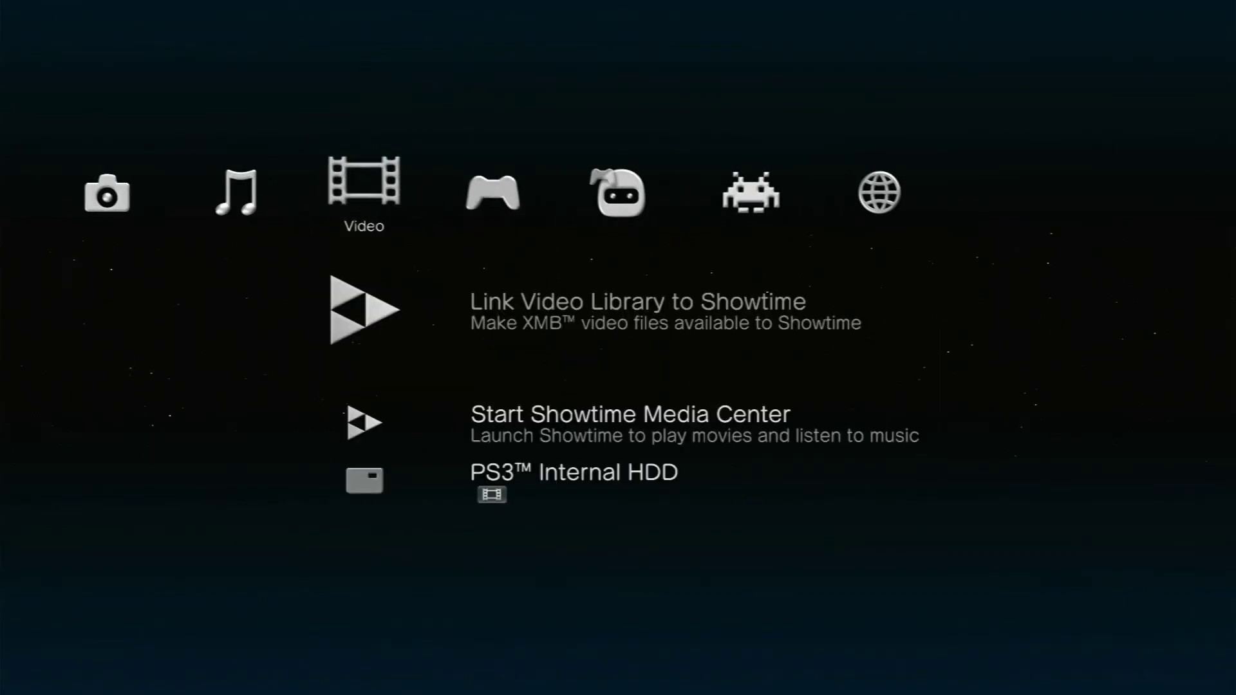
key("Right")
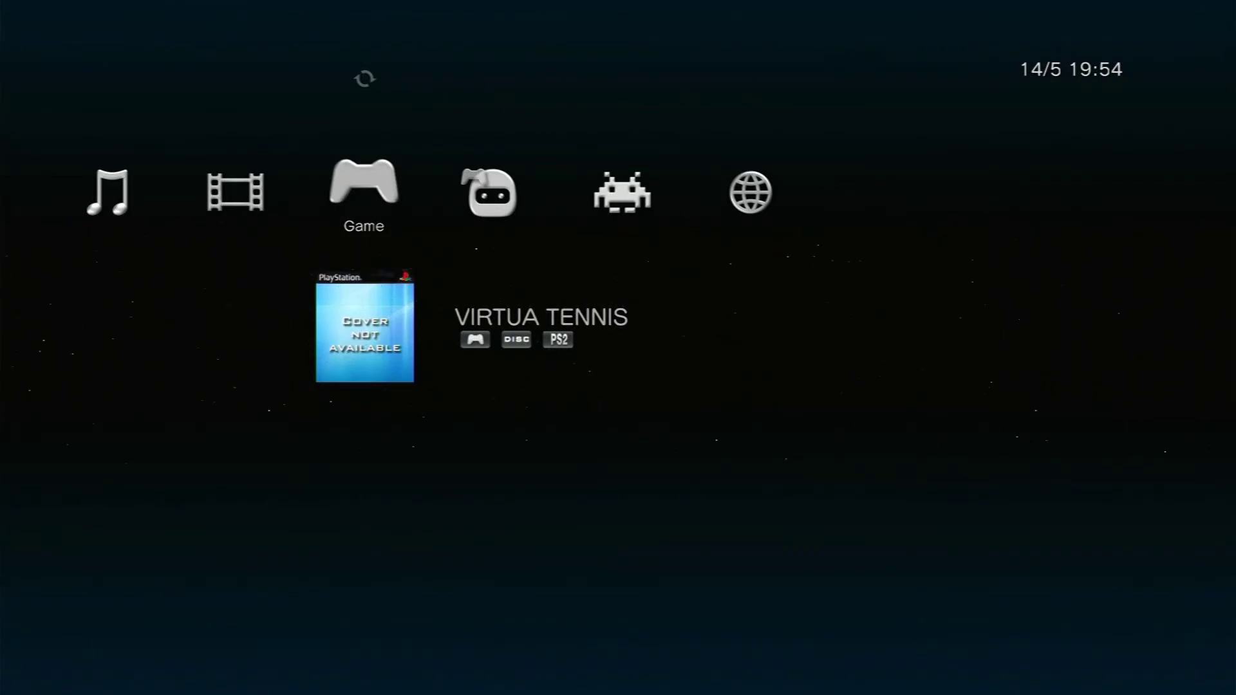
key("Left")
key("Right")
key("Up")
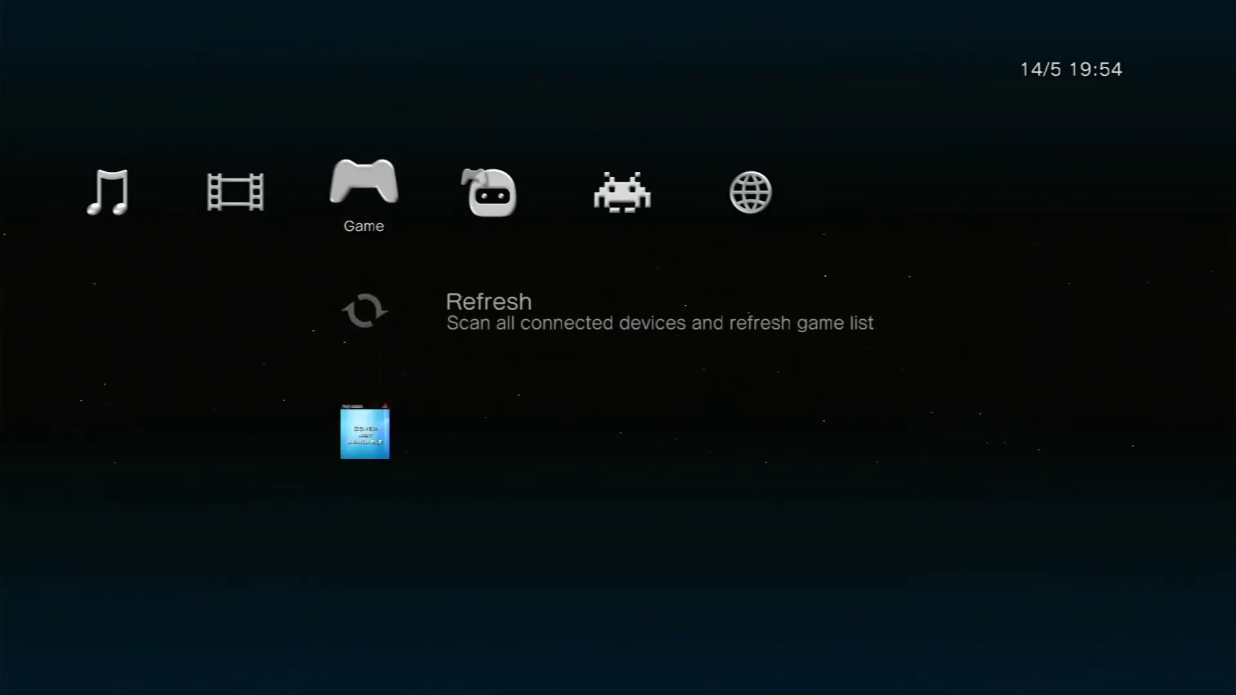
key("Return")
key("Down")
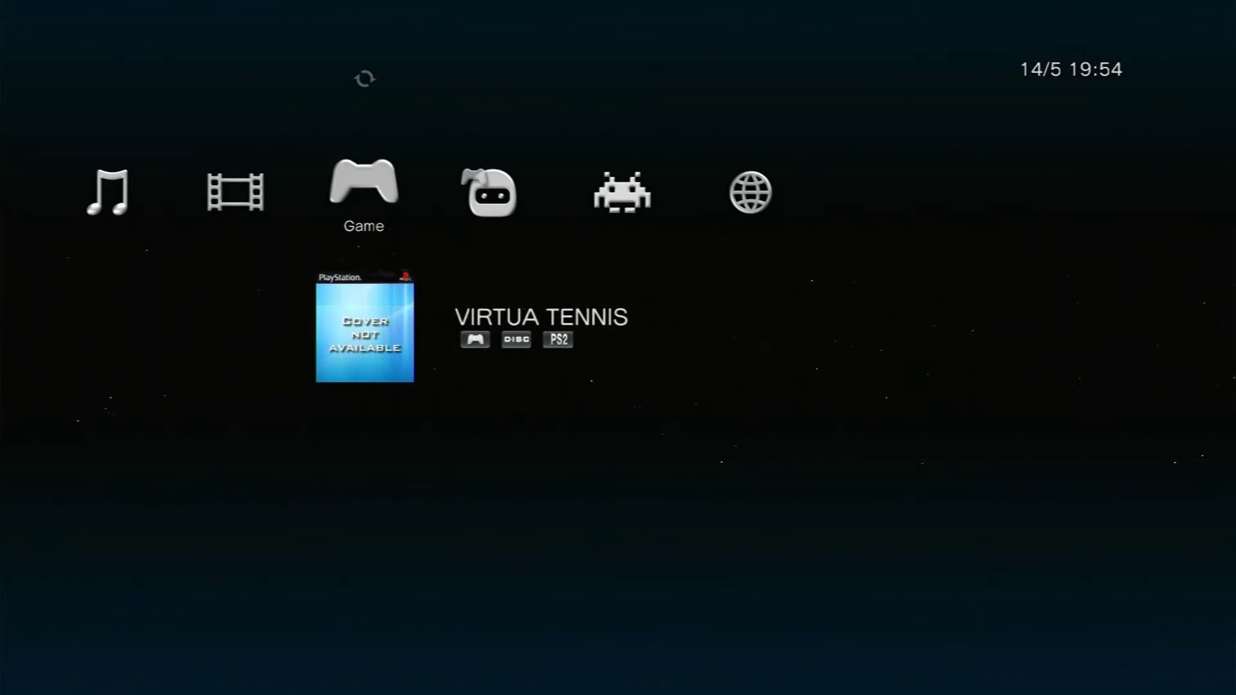
- Create an ISO of the VIRTUA TENNIS PS2 disc on the PS3 HDD (/dev_hdd0)
key("Menu")
key("Down")
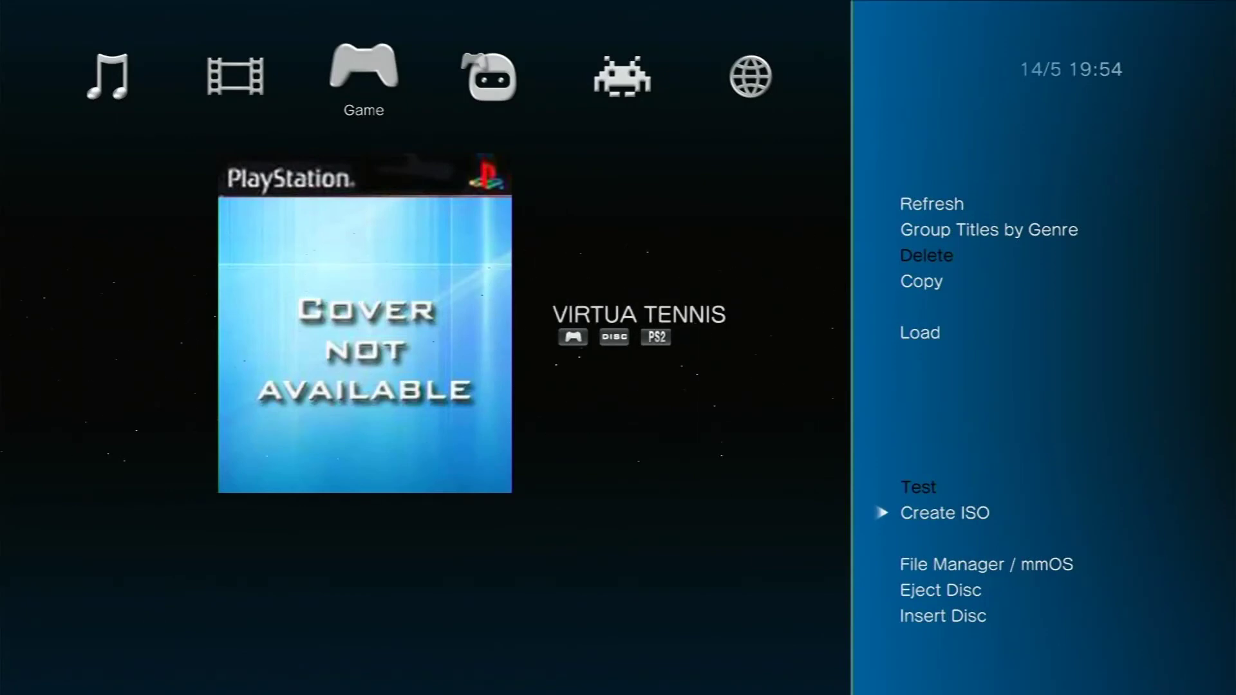
key("Return")
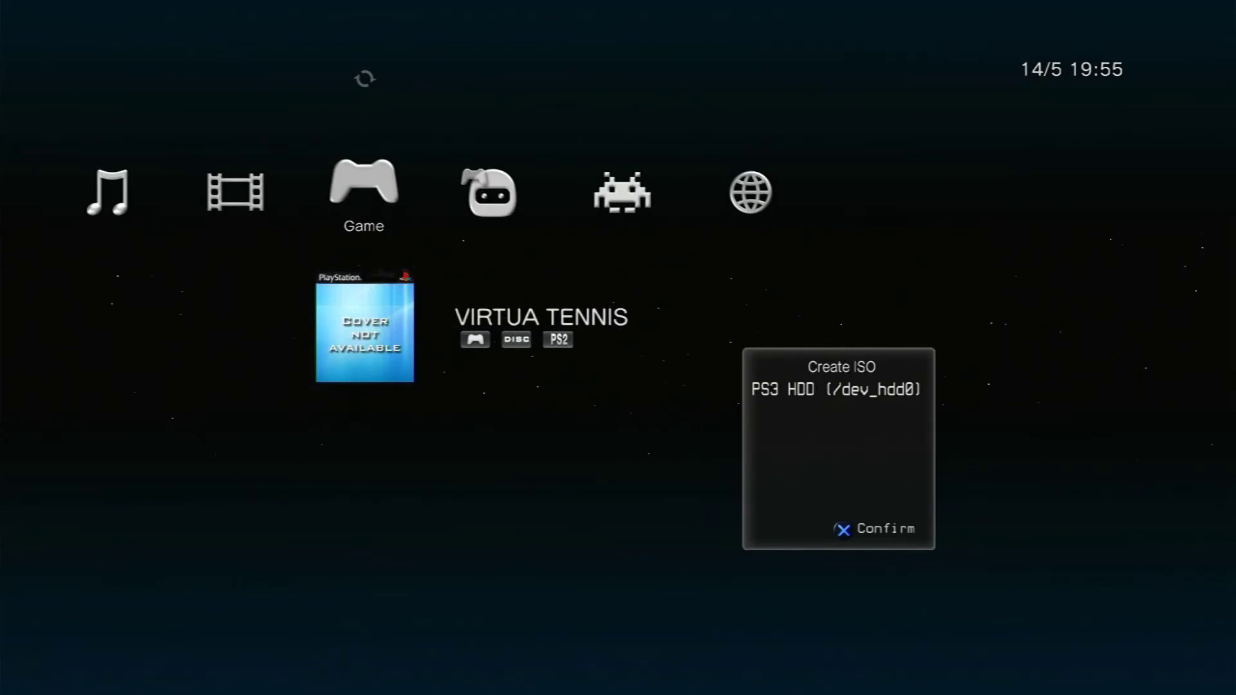
key("Return")
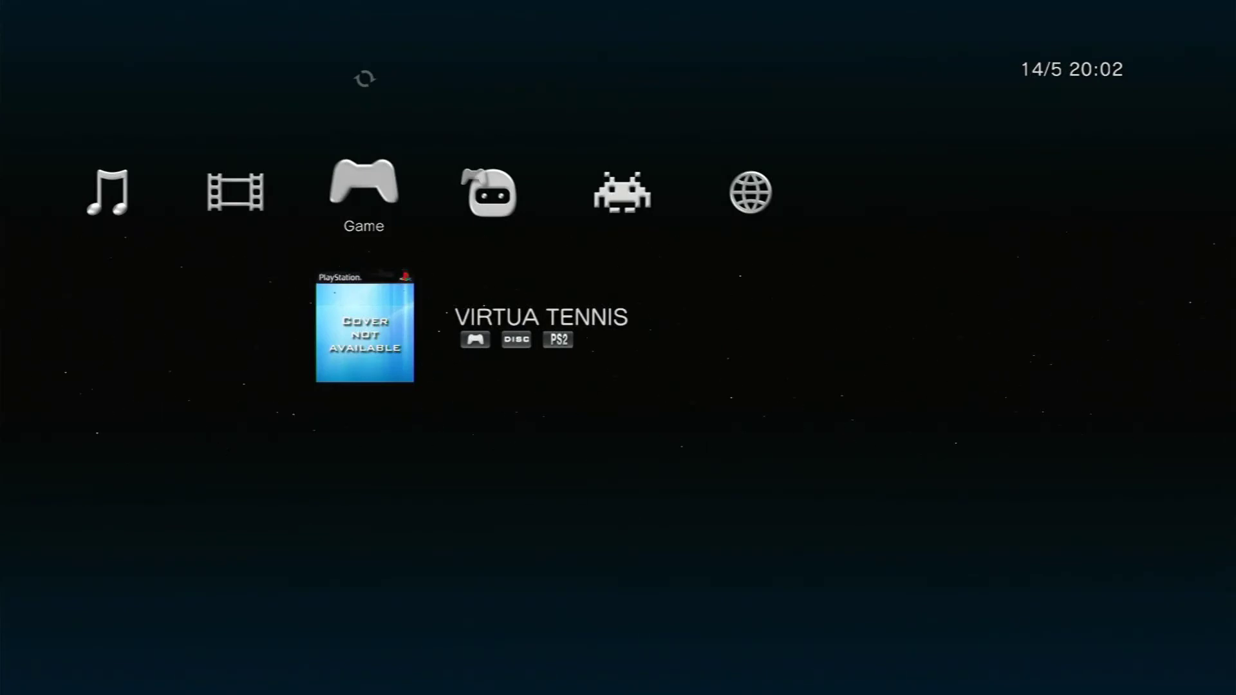
- Rescan the connected devices to refresh the game list with the new ISO
key("Up")
key("Return")
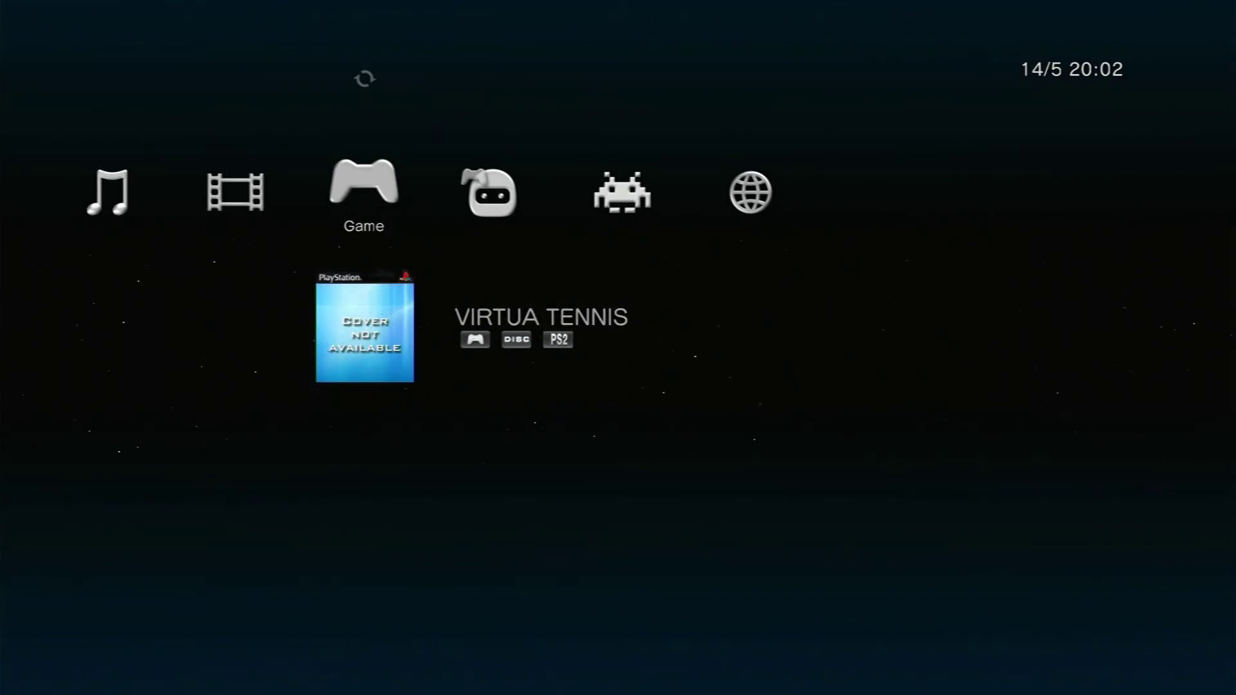
key("Up")
key("Down")
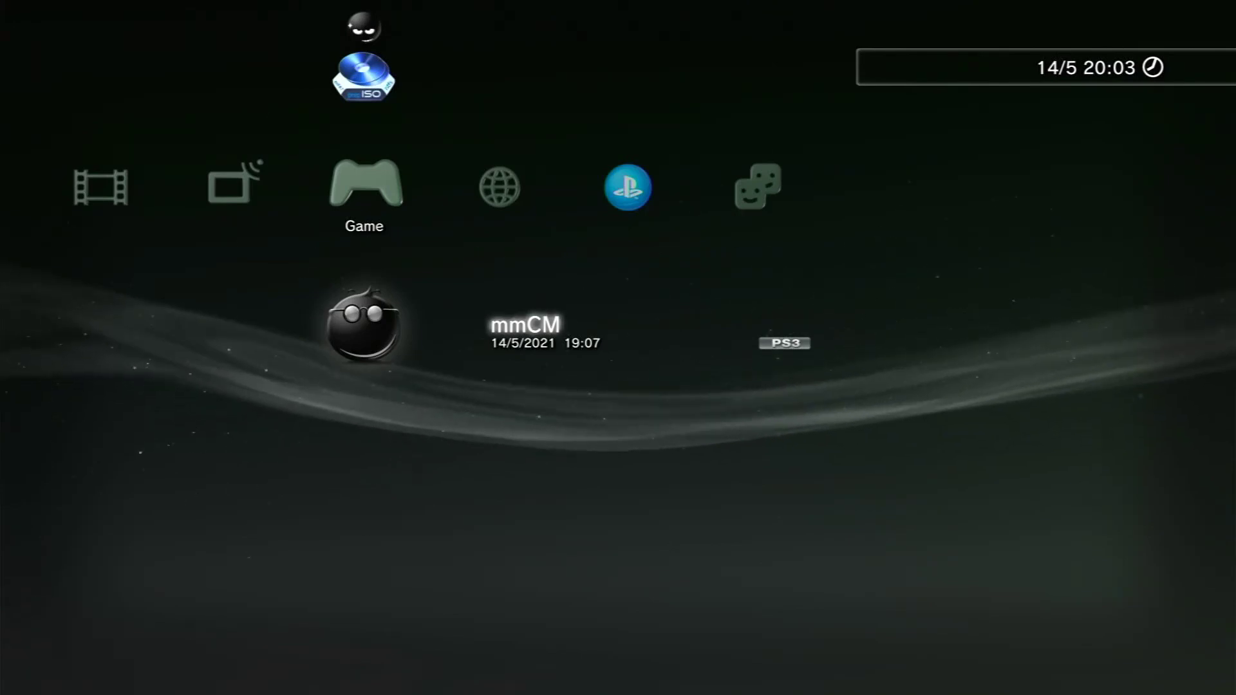
key("Up")
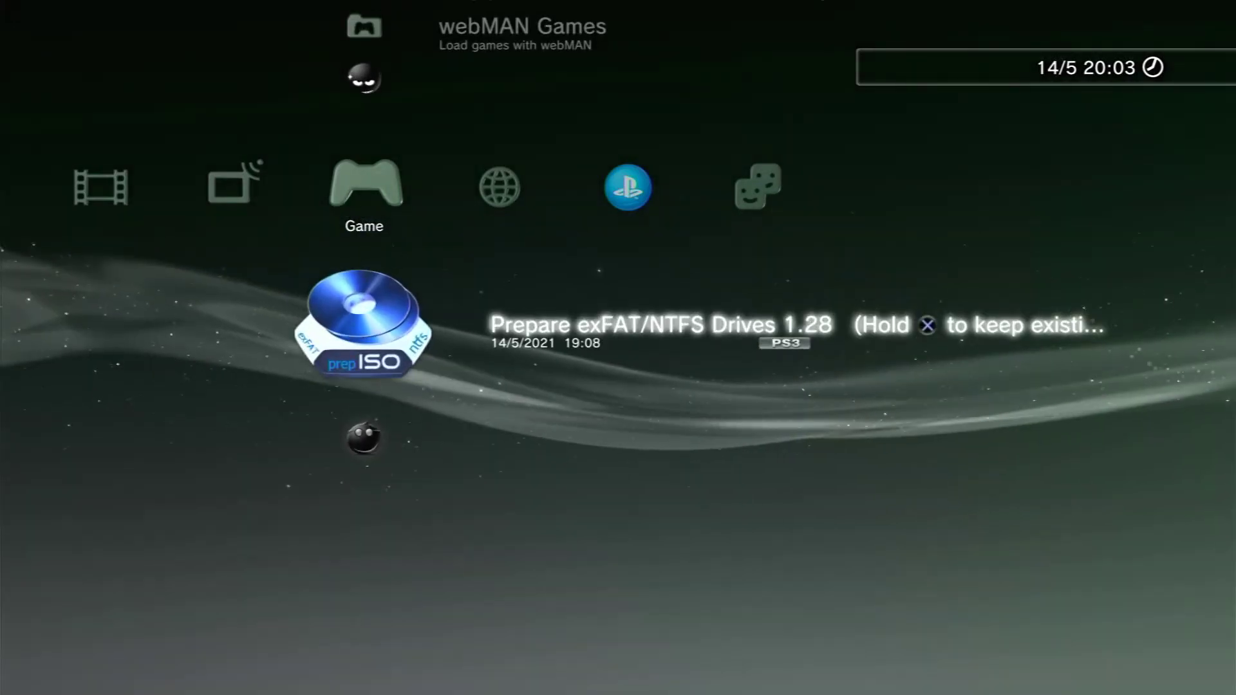
key("Up")
key("Up")
key("Down")
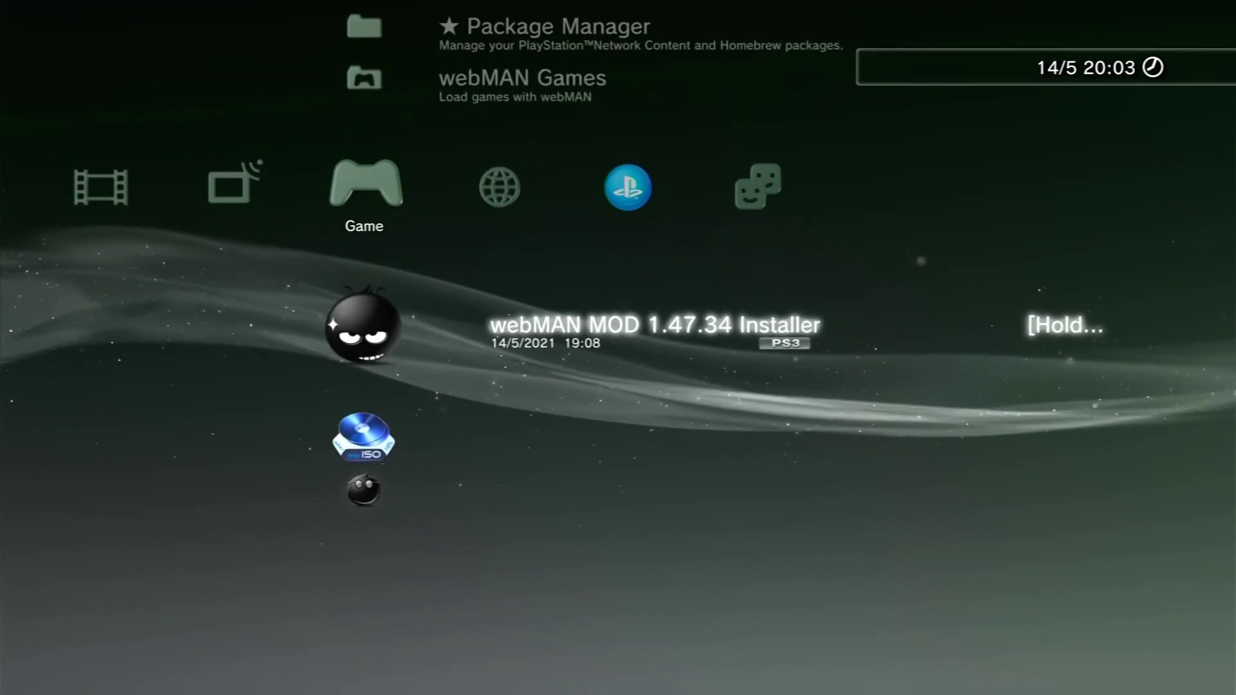
key("Up")
key("Up")
key("Up")
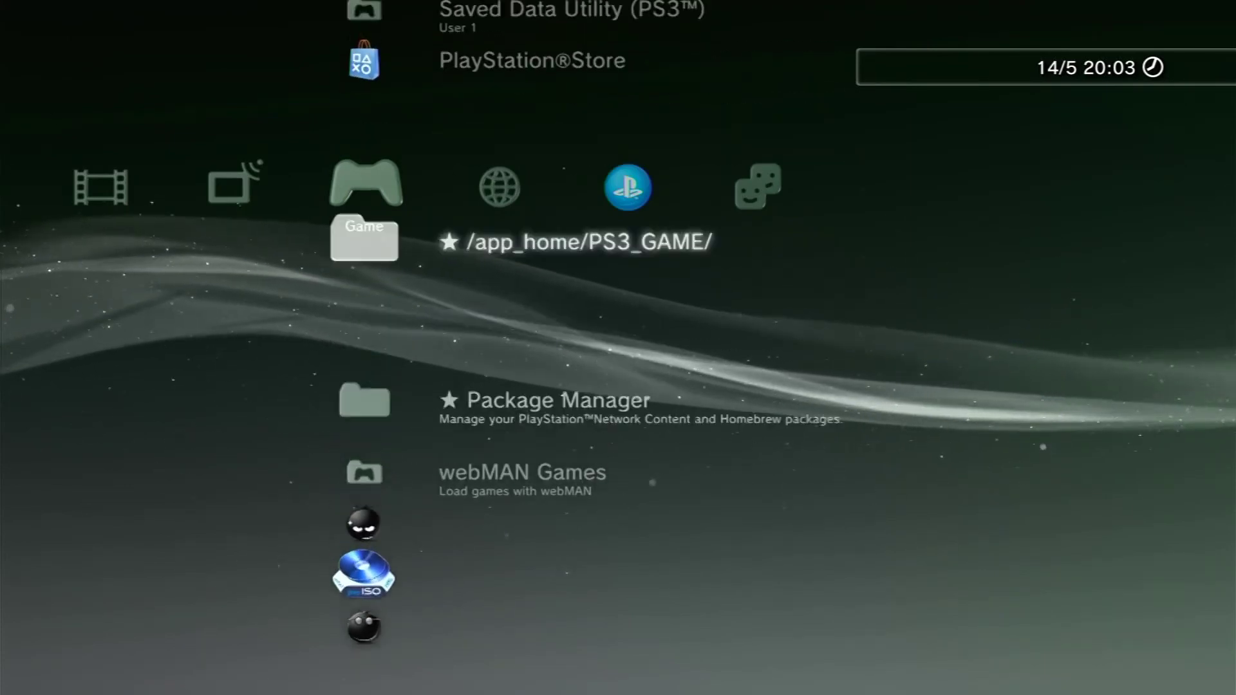
key("Down")
key("Down")
key("Down")
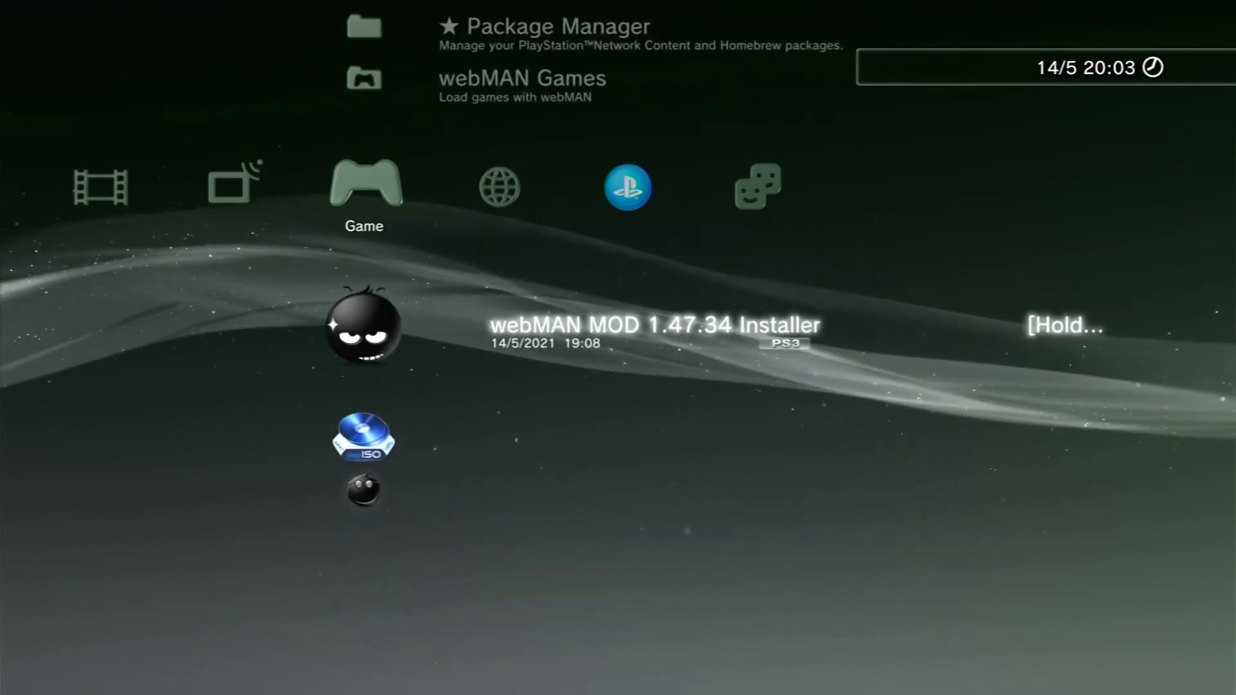
- Open webMAN Games in the Game category and check its PLAYSTATION®2 folder for the listed games
key("Up")
key("Up")
key("Down")
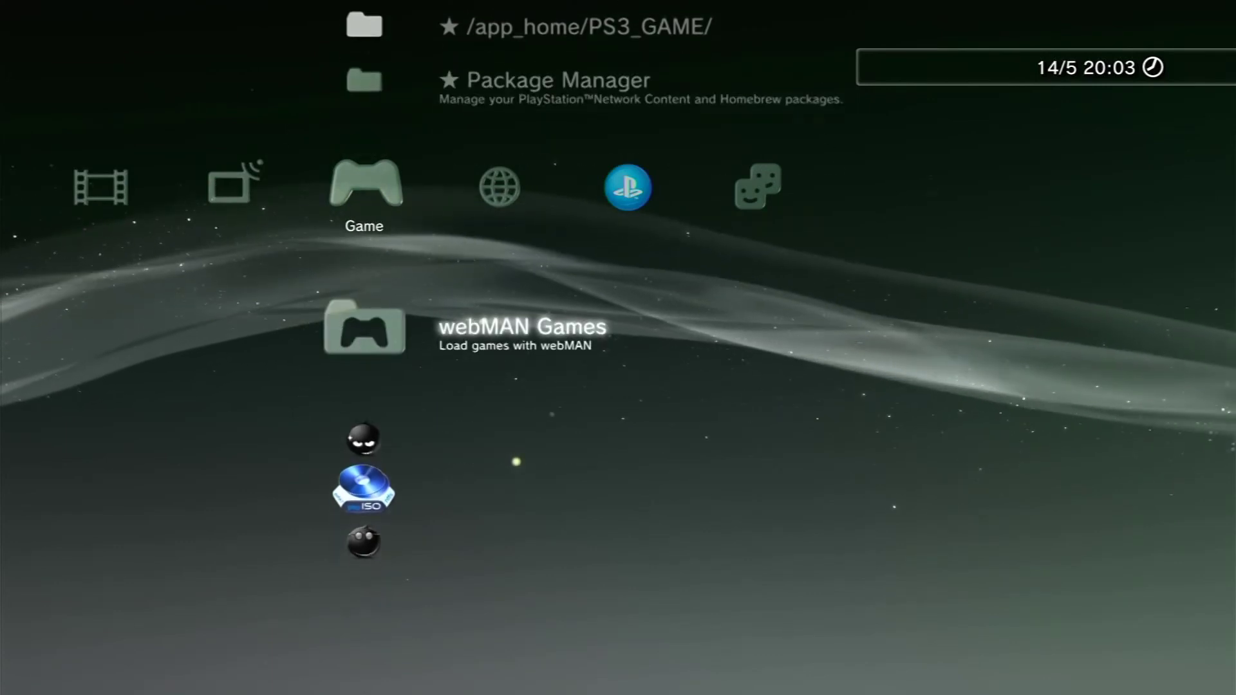
key("Return")
key("Down")
key("Down")
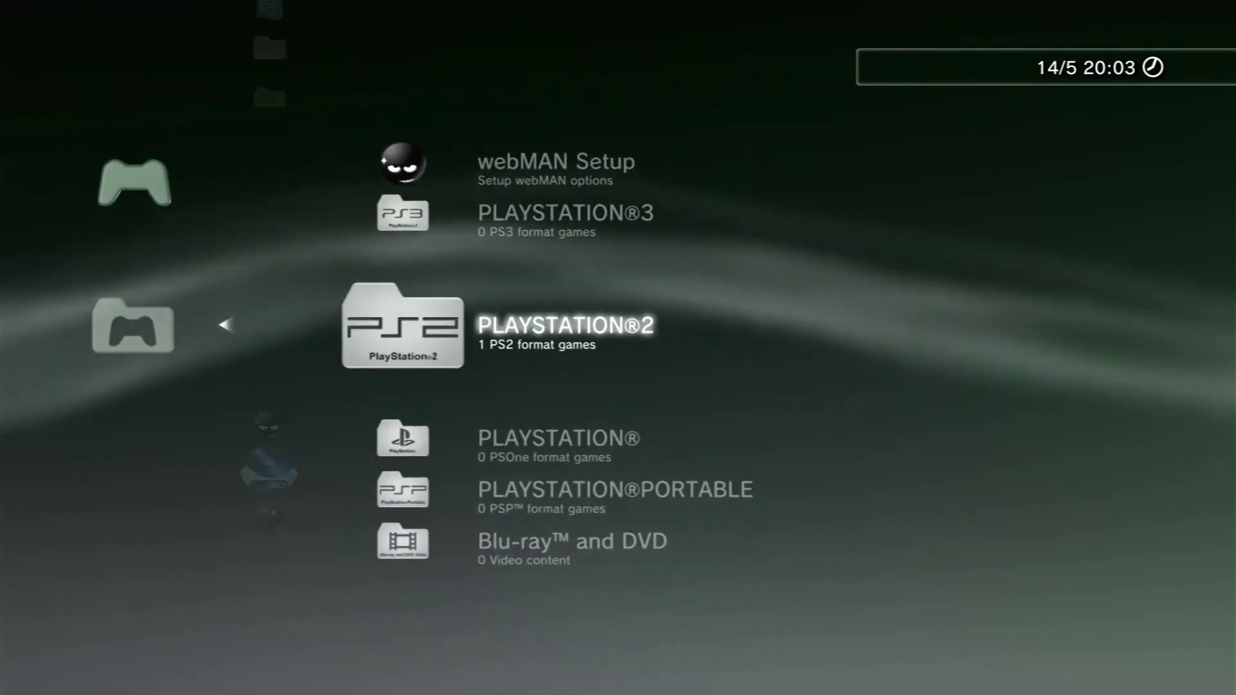
key("Return")
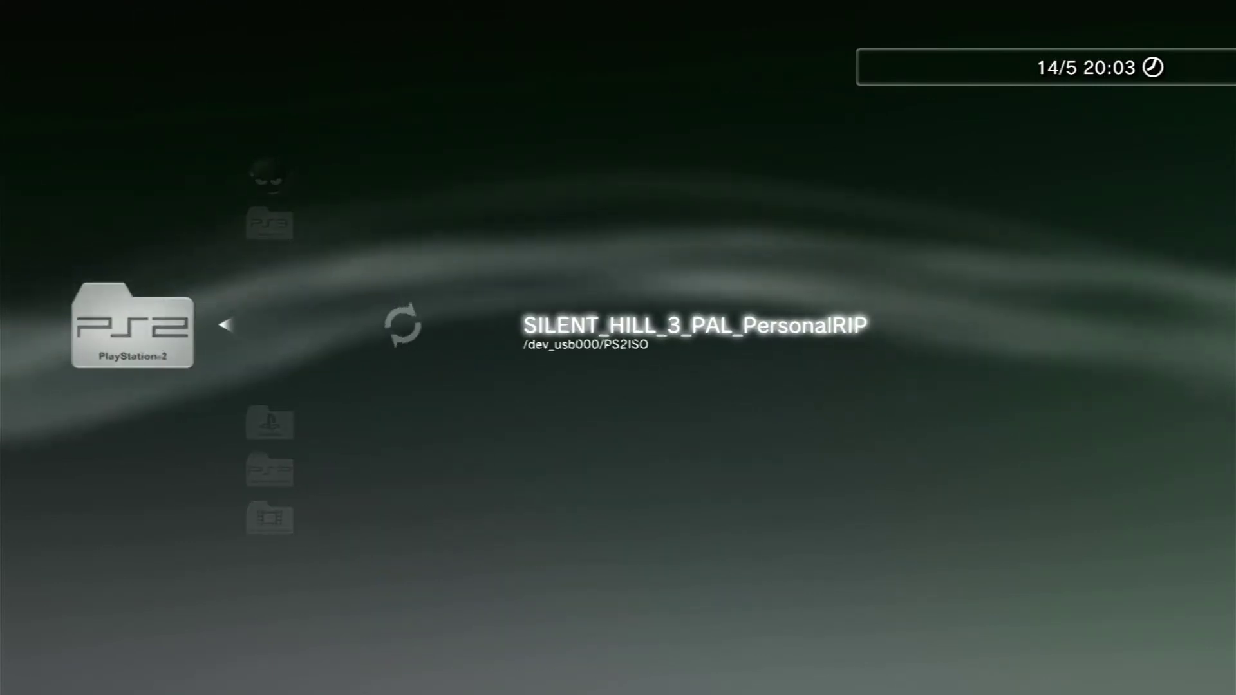
- Leave the PLAYSTATION®2 and webMAN Games folders and move down the Game category past webMAN MOD 1.47.34 Installer
key("Escape")
key("Down")
key("Escape")
key("Down")
key("Down")
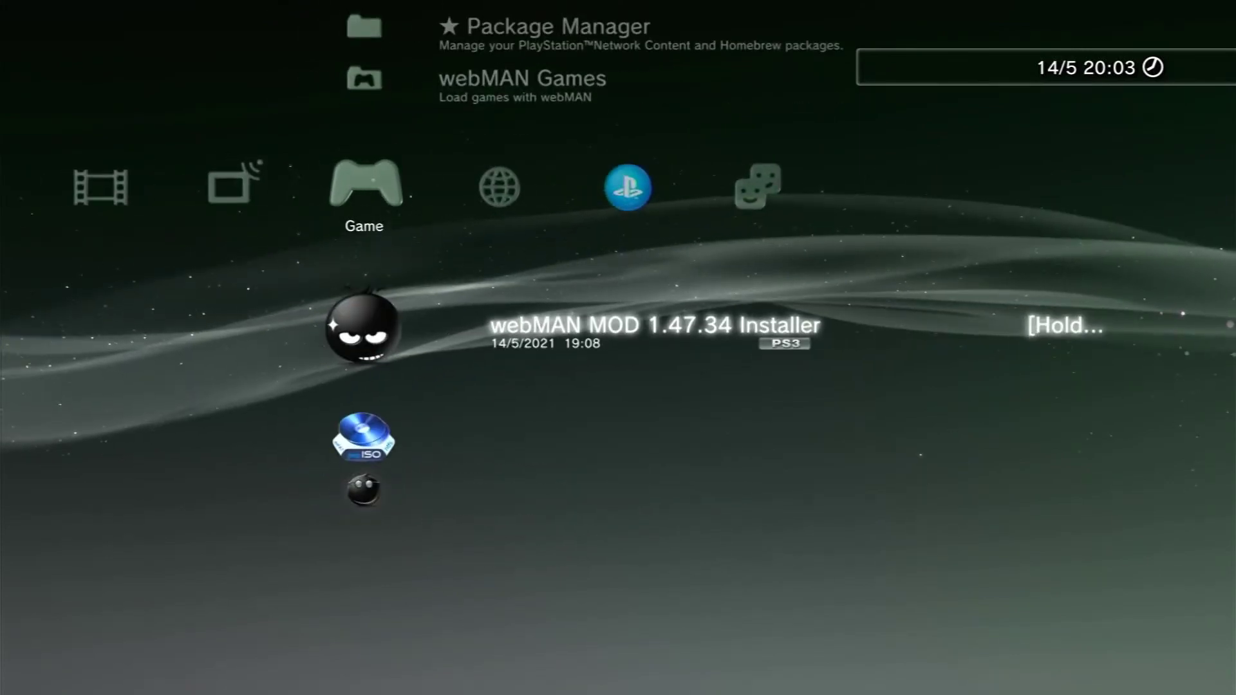
key("Down")
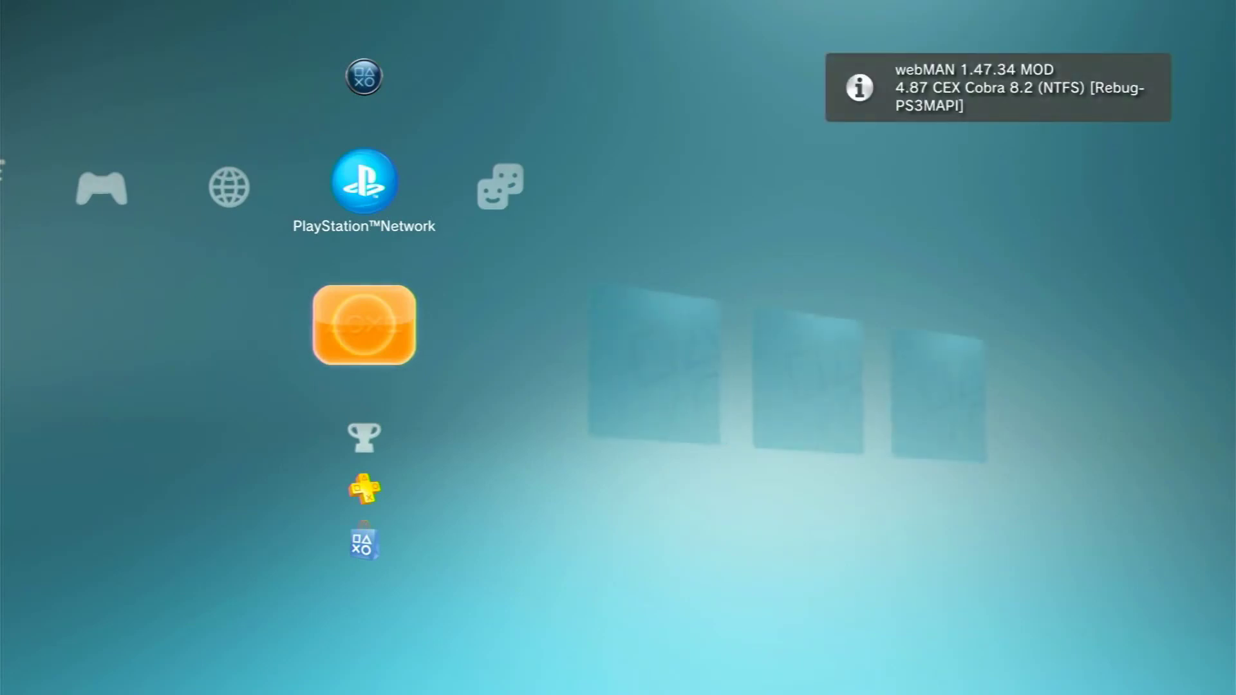
- Go from PlayStation™Network to the Game category and select webMAN Games
key("Left")
key("Left")
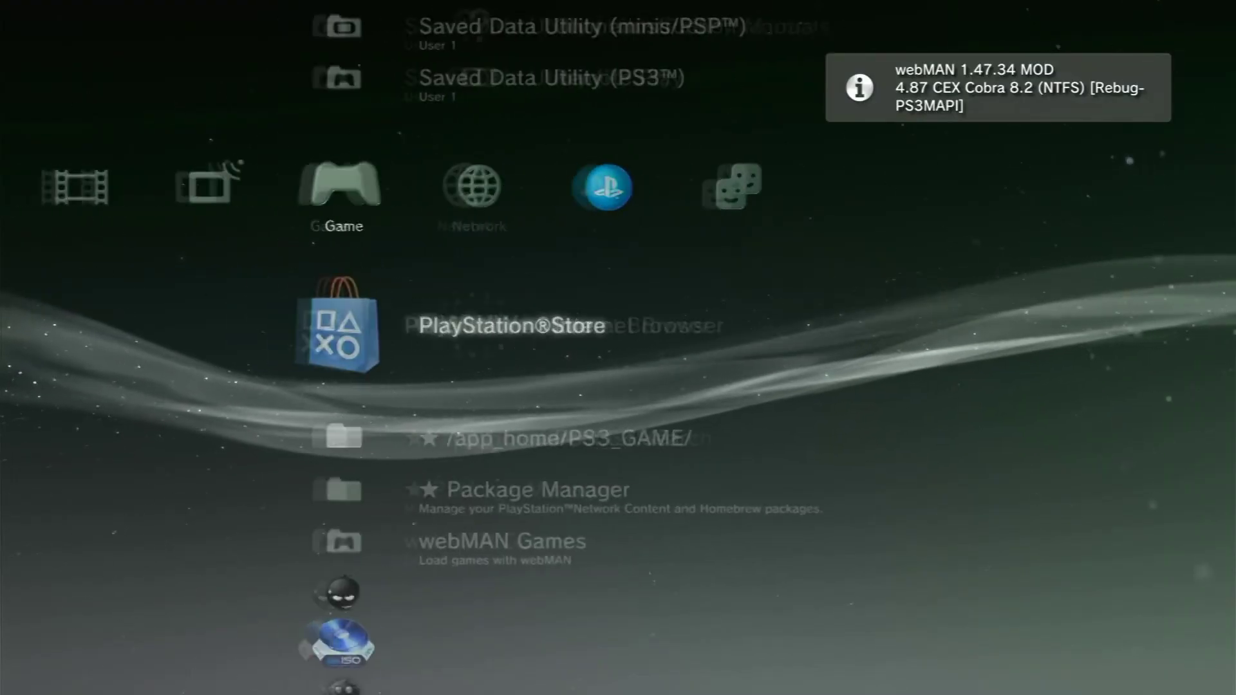
key("Down")
key("Up")
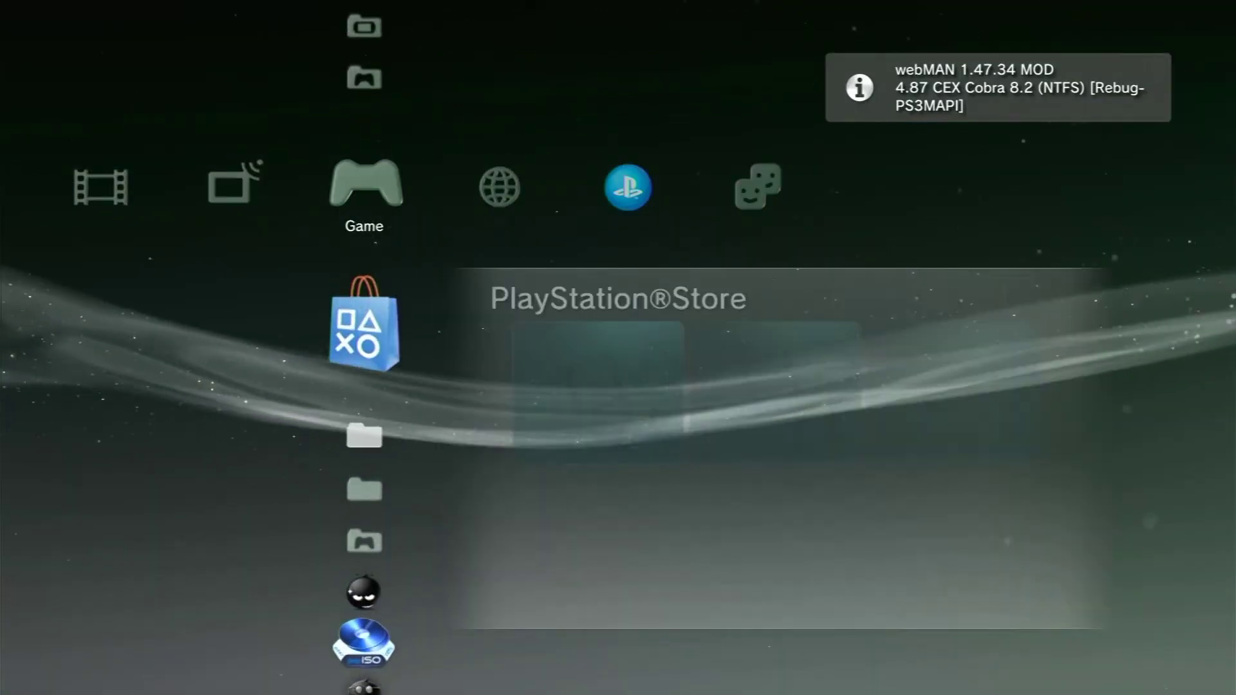
key("Up")
key("Down")
key("Down")
key("Down")
key("Down")
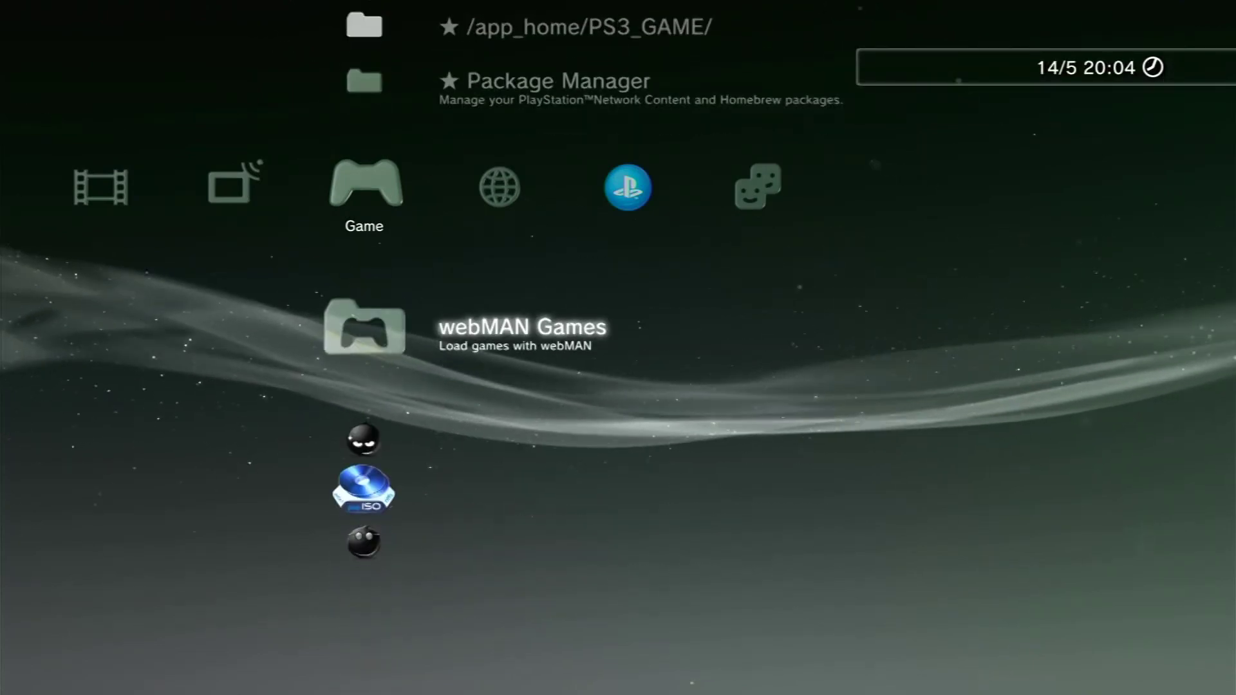
- Launch VIRTUA TENNIS from the PLAYSTATION®2 folder in webMAN Games and highlight 50Hz as its TV setting
key("Return")
key("Down")
key("Down")
key("Return")
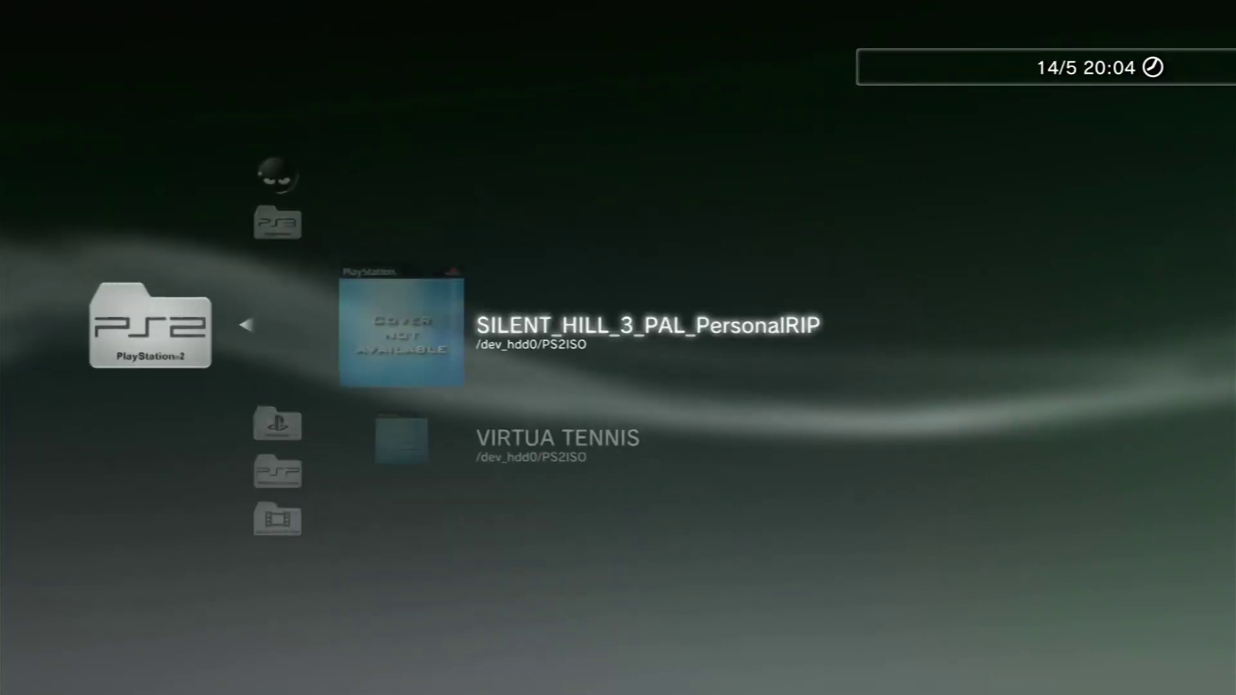
key("Down")
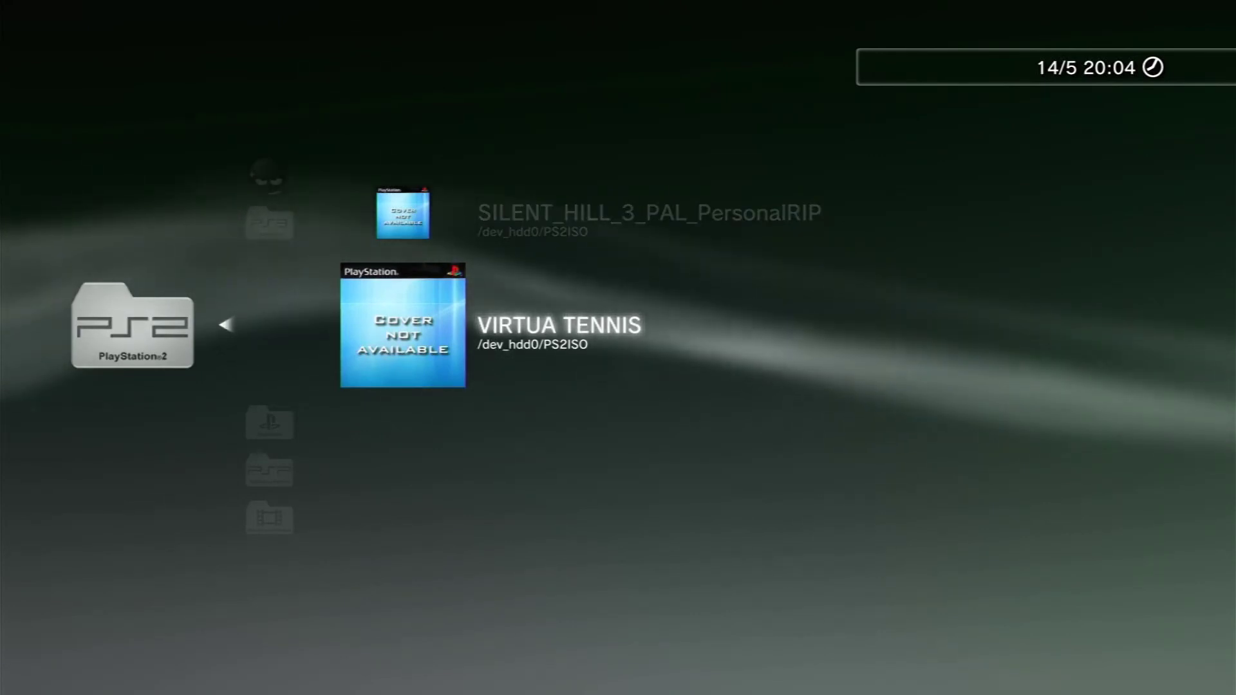
key("Return")
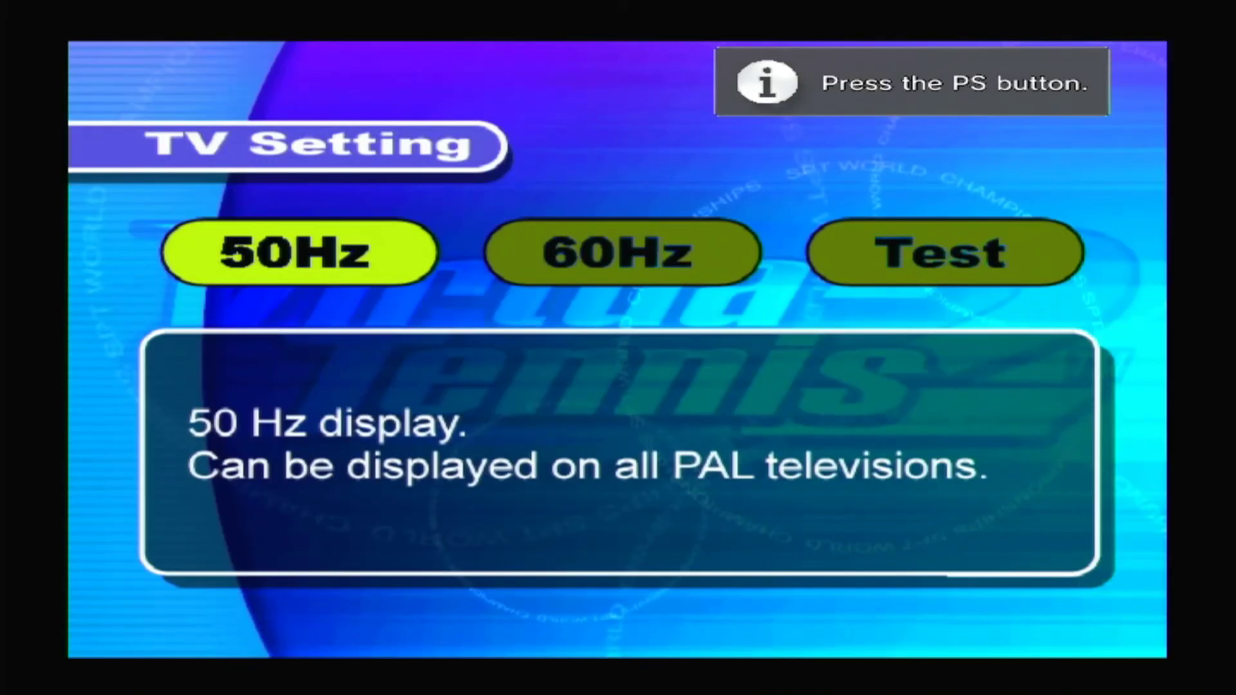
key("Right")
key("Left")
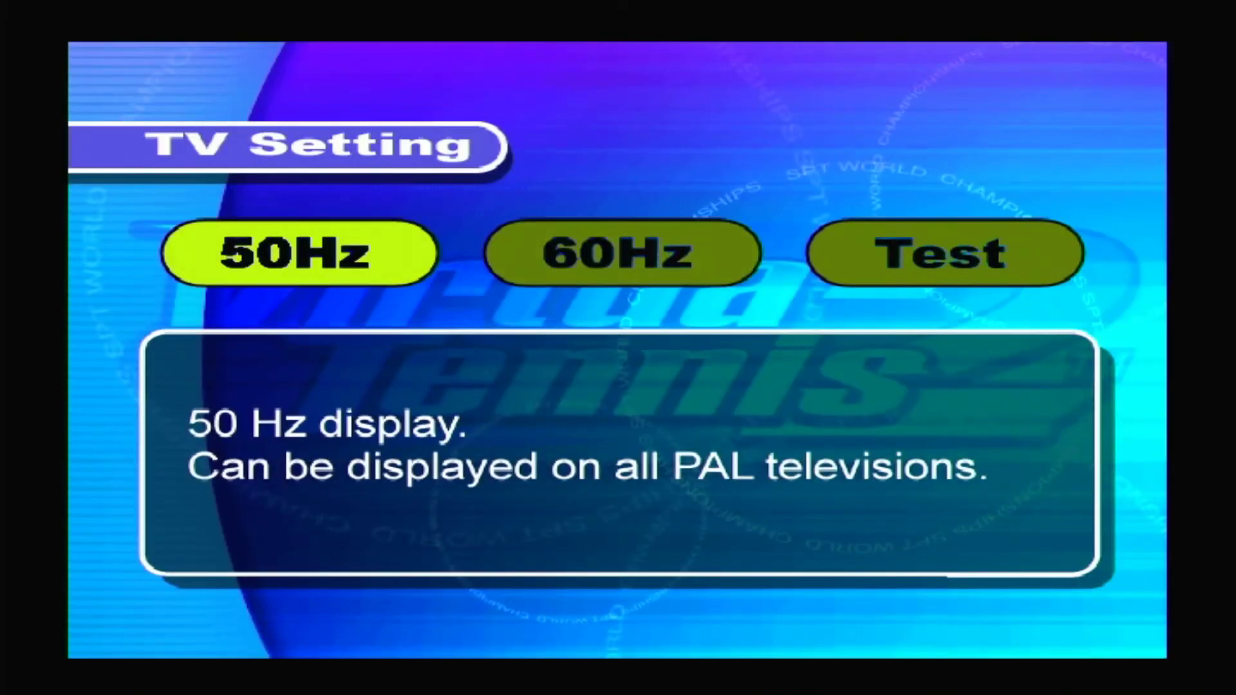